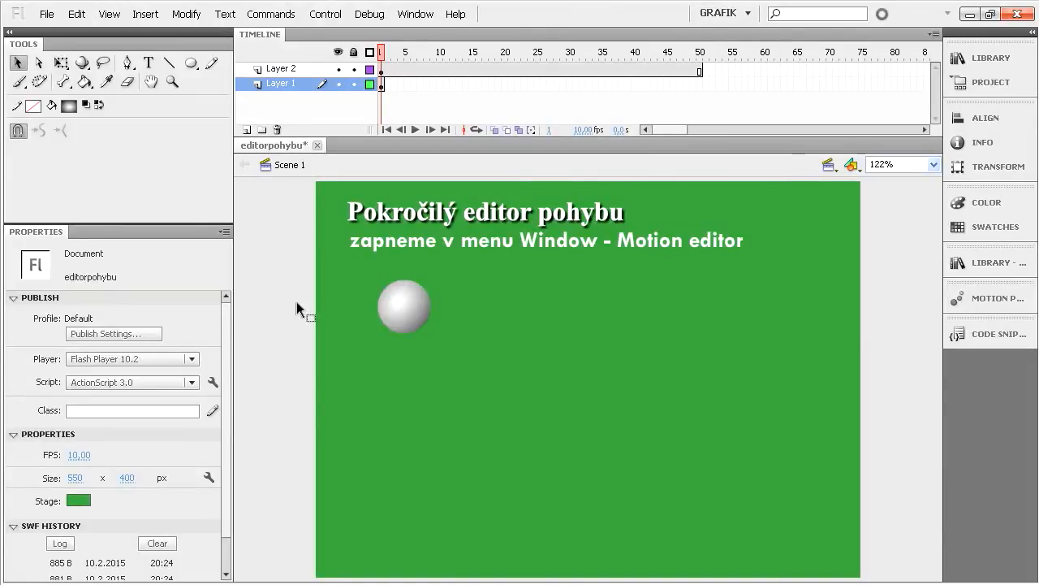
- Create a motion tween on the ball in Layer 1 that moves it horizontally to the stage's right side by frame 40
right_click(402, 312)
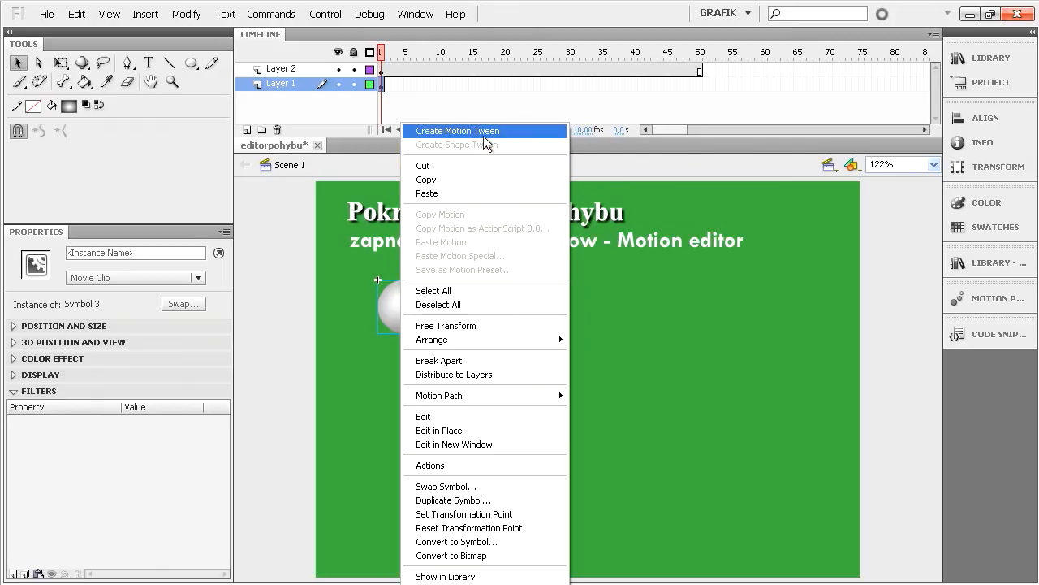
left_click(457, 130)
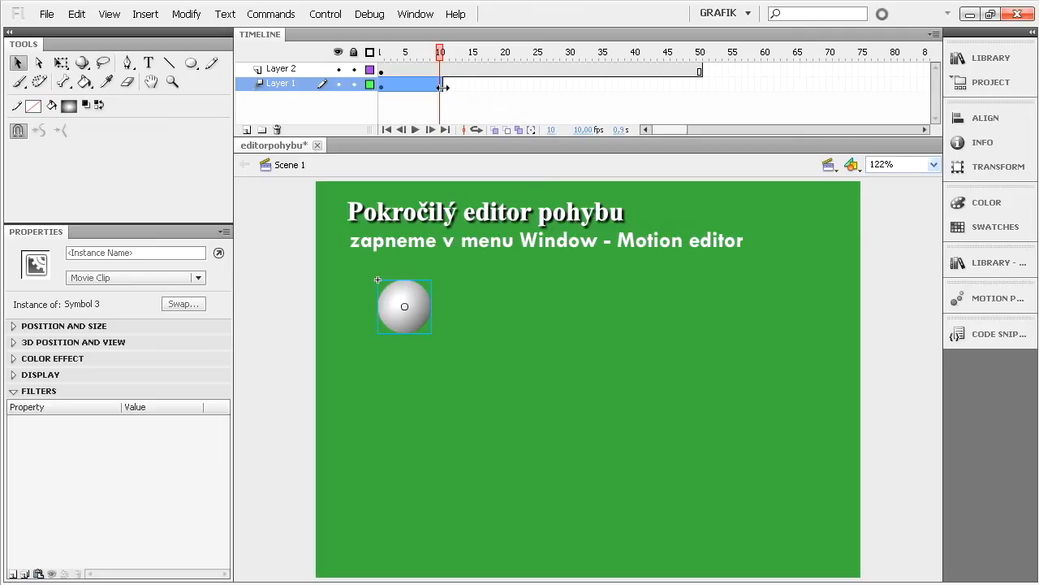
left_click_drag(441, 86, 636, 91)
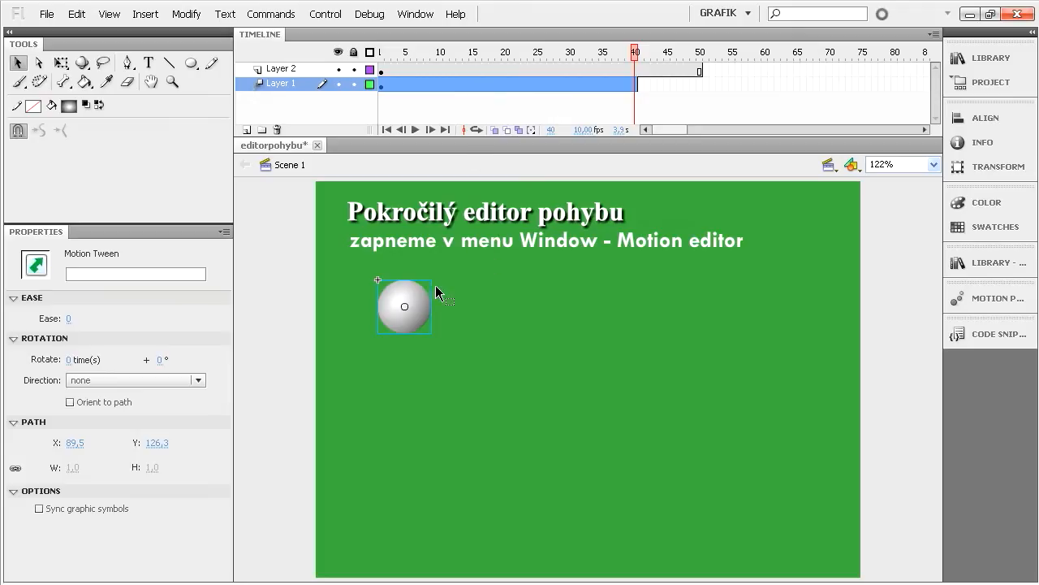
left_click_drag(400, 302, 759, 307)
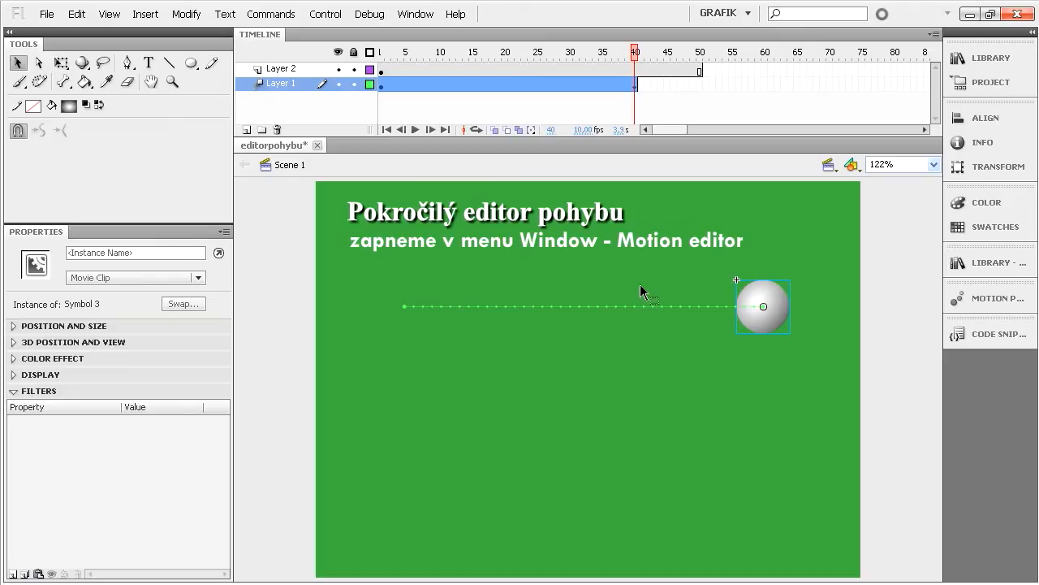
- Show the Motion Editor and enlarge it so all the tween's property rows fit
left_click(417, 14)
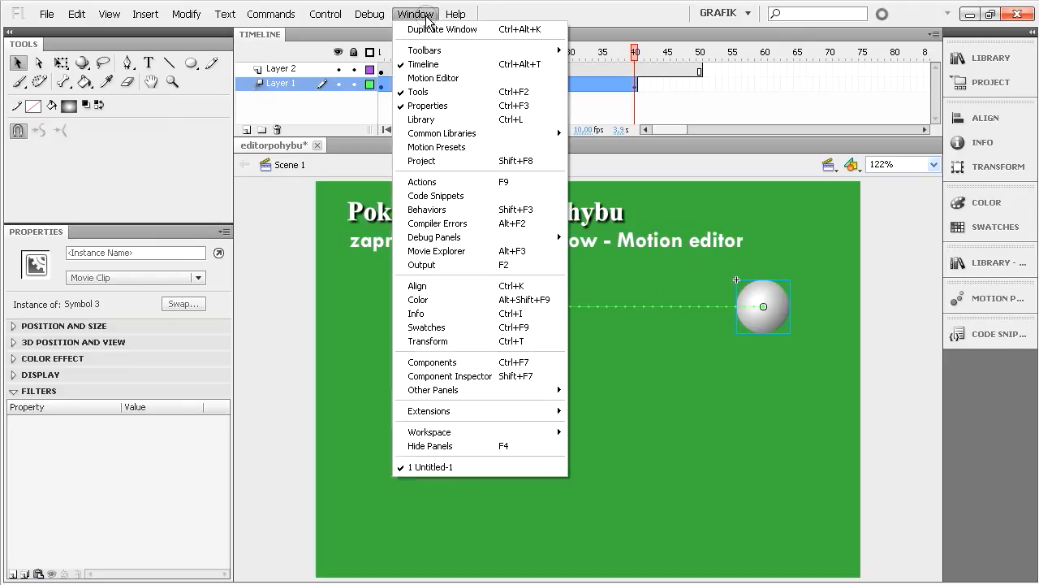
left_click(420, 78)
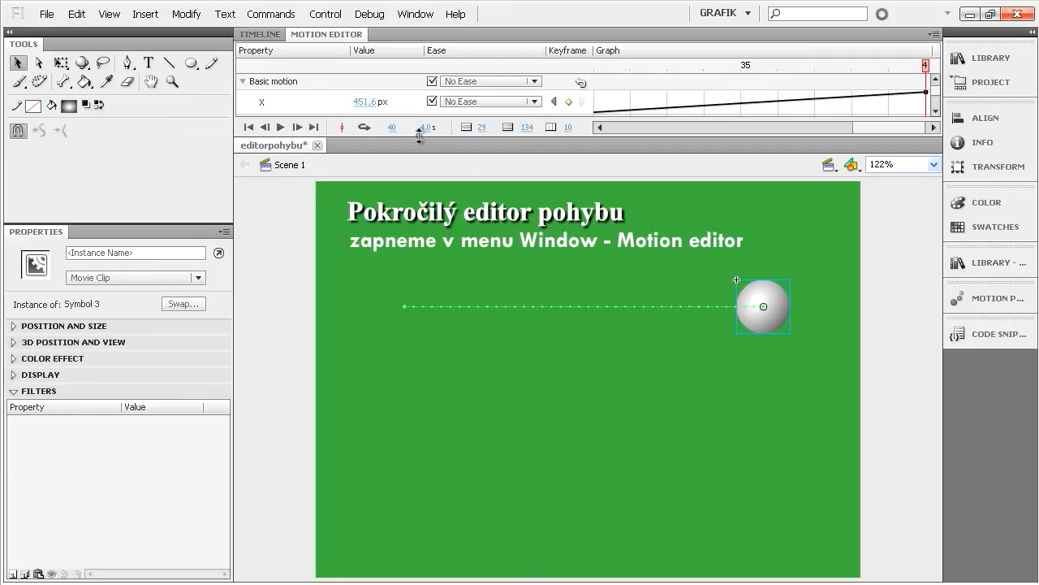
left_click_drag(419, 136, 419, 557)
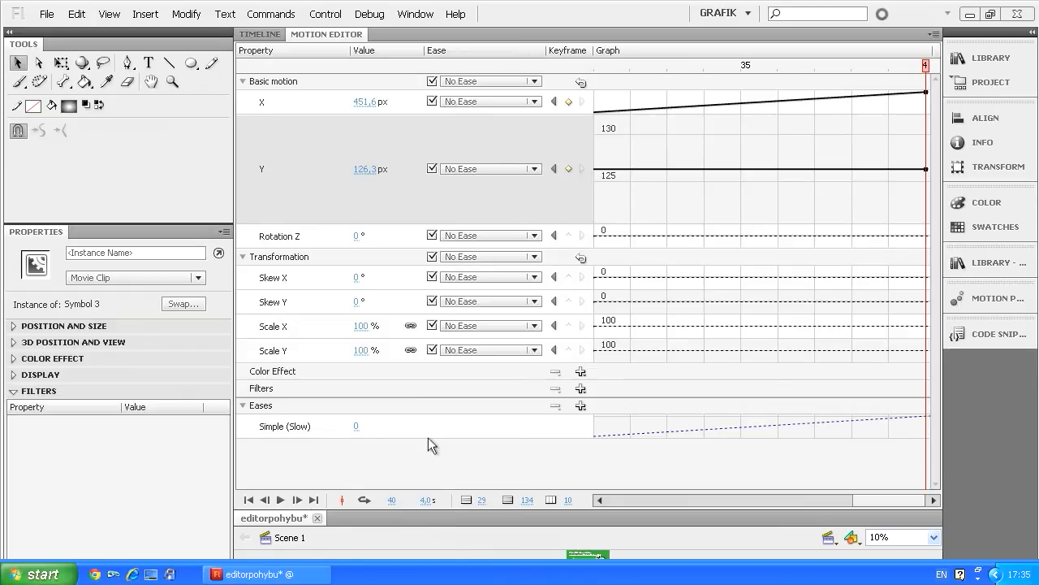
- Examine the Basic motion properties X, Y and Rotation Z in the tween's property list
left_click(242, 82)
left_click(242, 98)
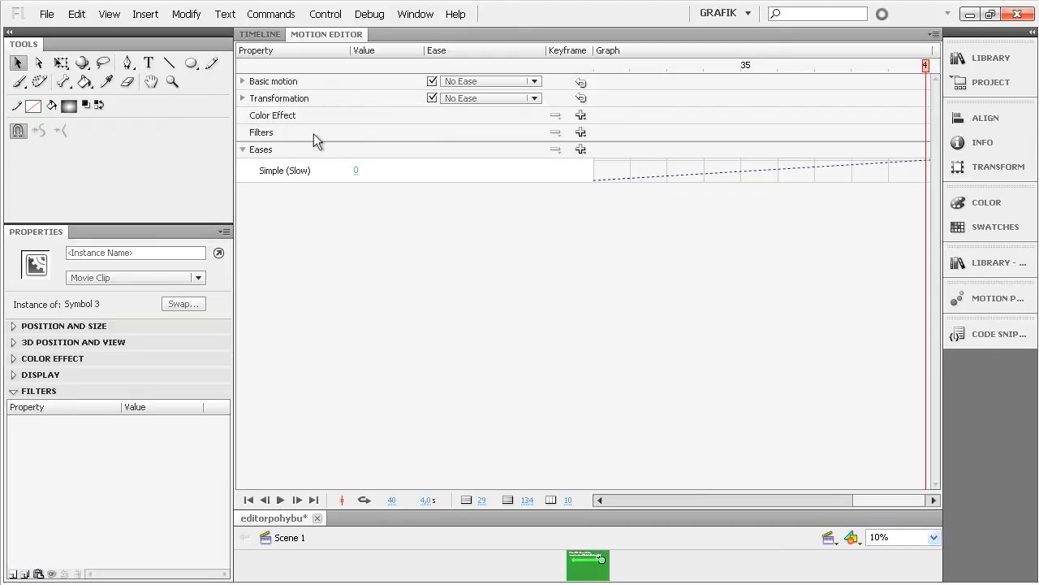
left_click(242, 81)
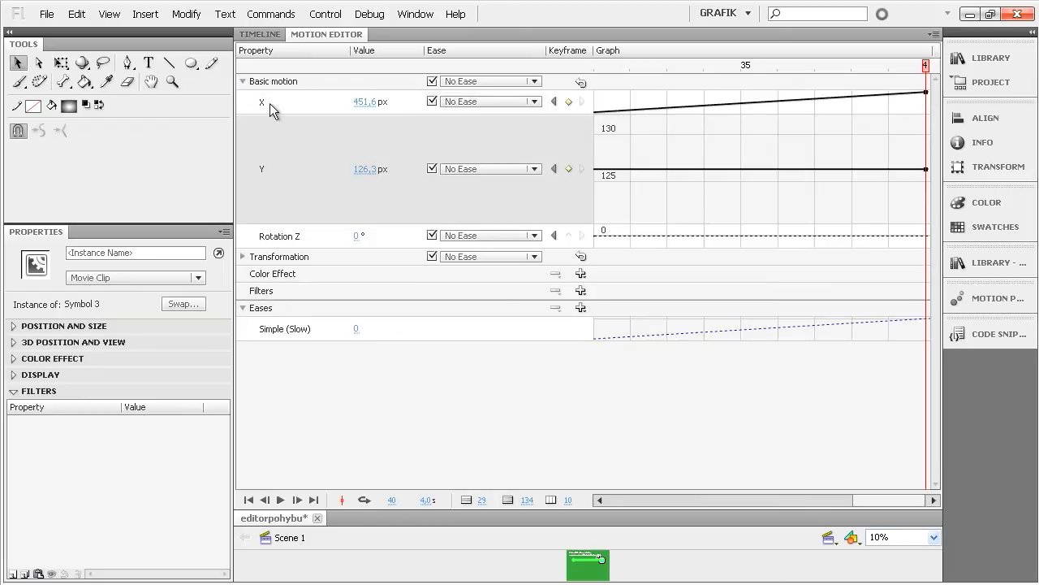
left_click(272, 103)
left_click(293, 210)
left_click(328, 236)
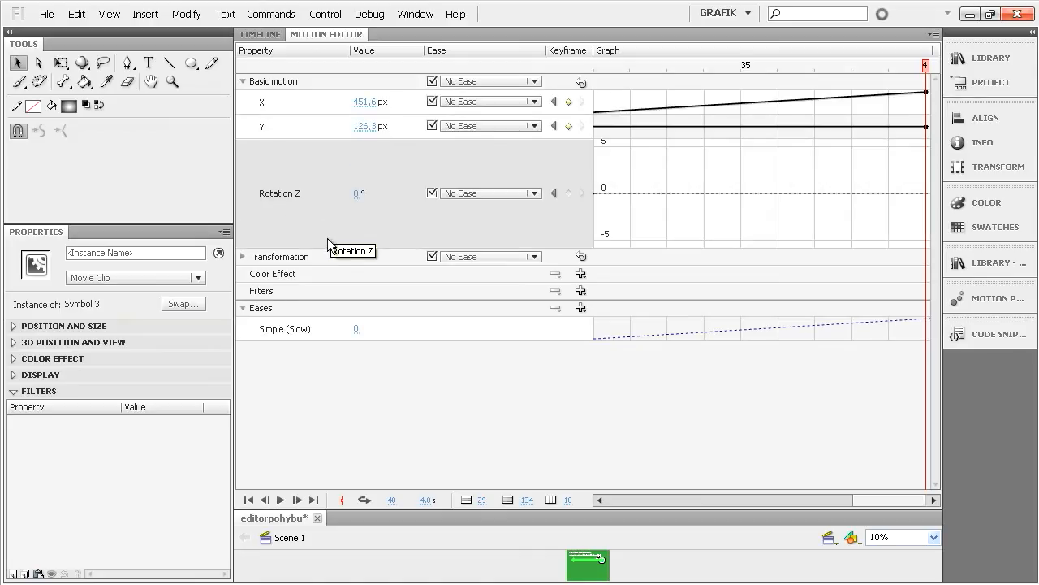
- Examine the Transformation skew and scale properties, along with the Color Effect and Filters categories
left_click(243, 256)
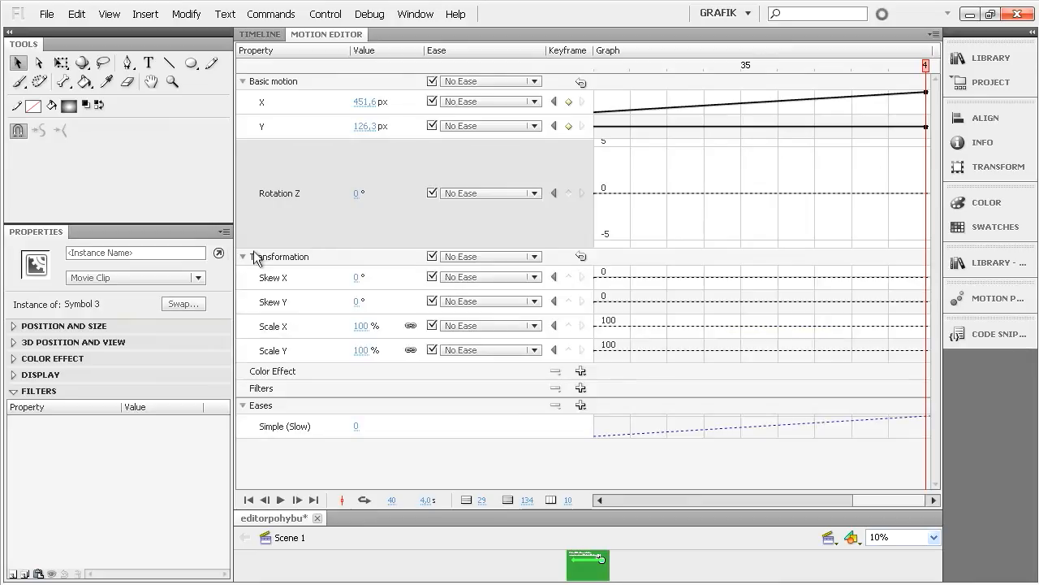
left_click(297, 278)
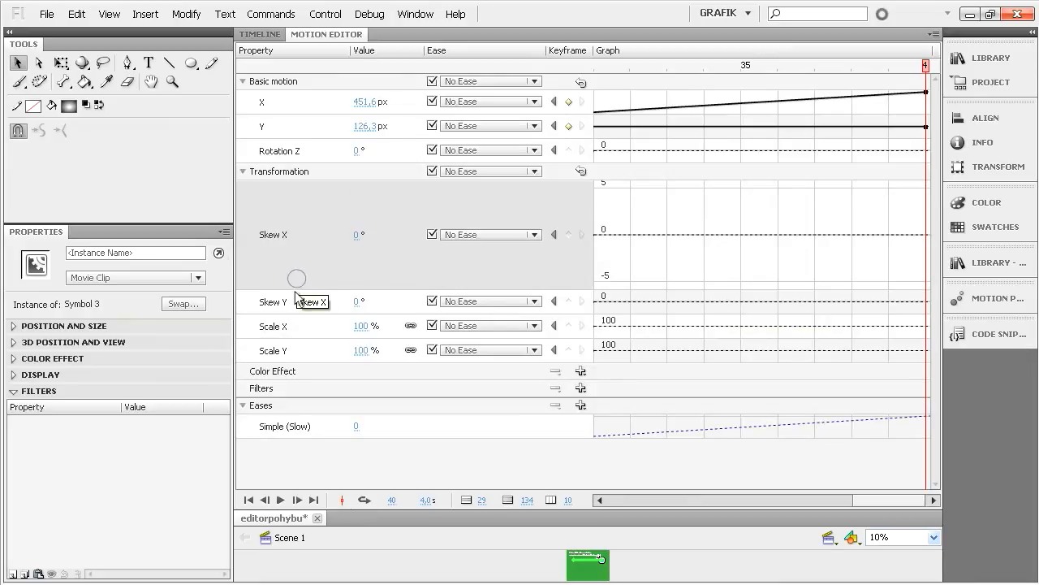
left_click(298, 305)
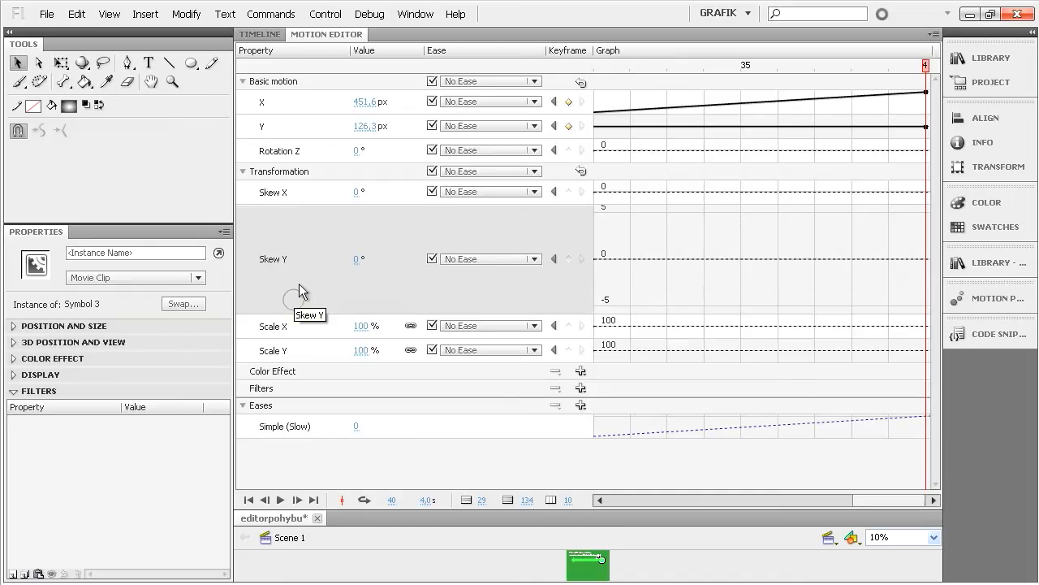
left_click(294, 325)
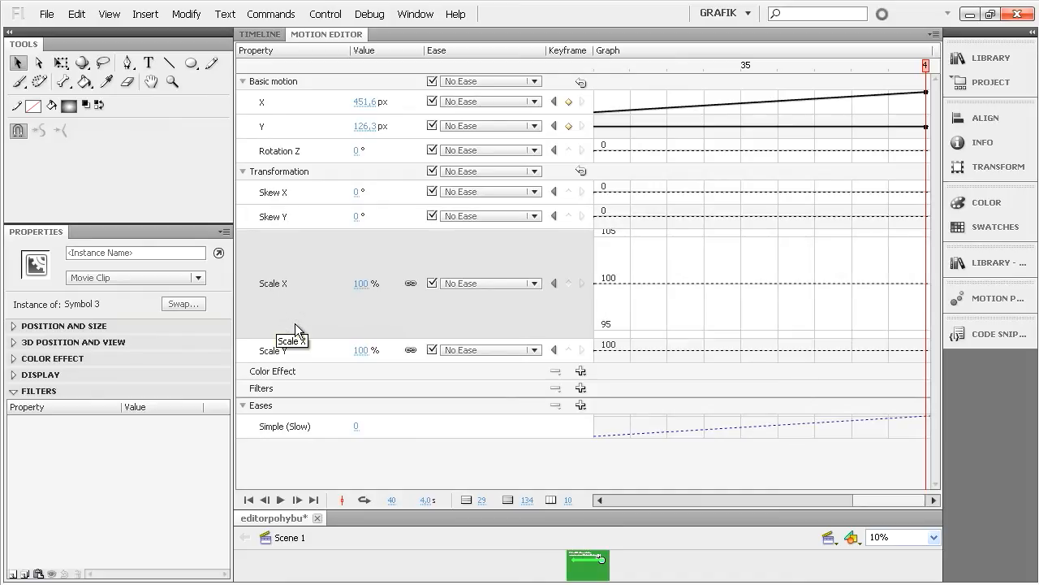
left_click(294, 347)
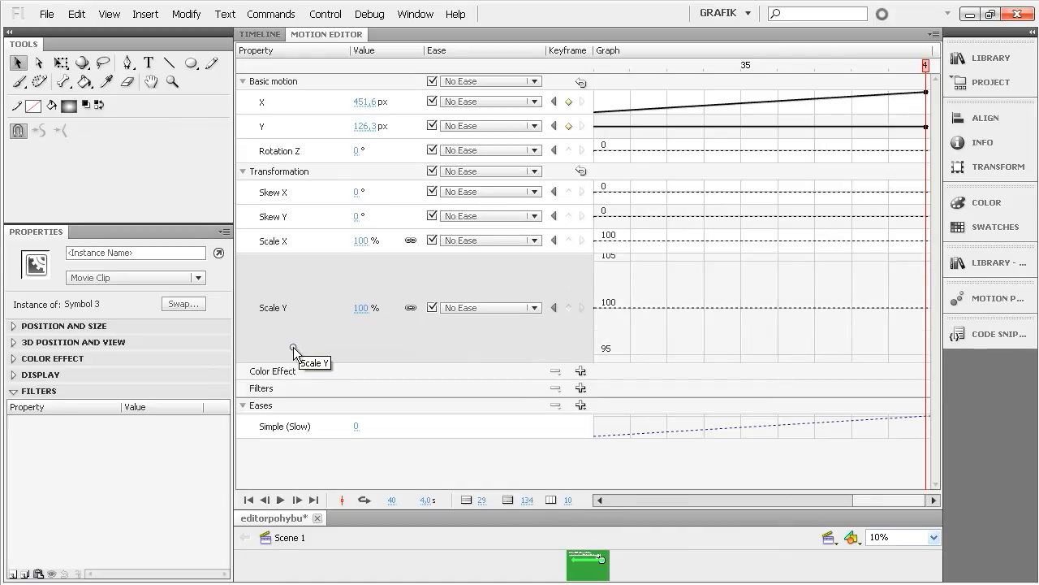
left_click(282, 372)
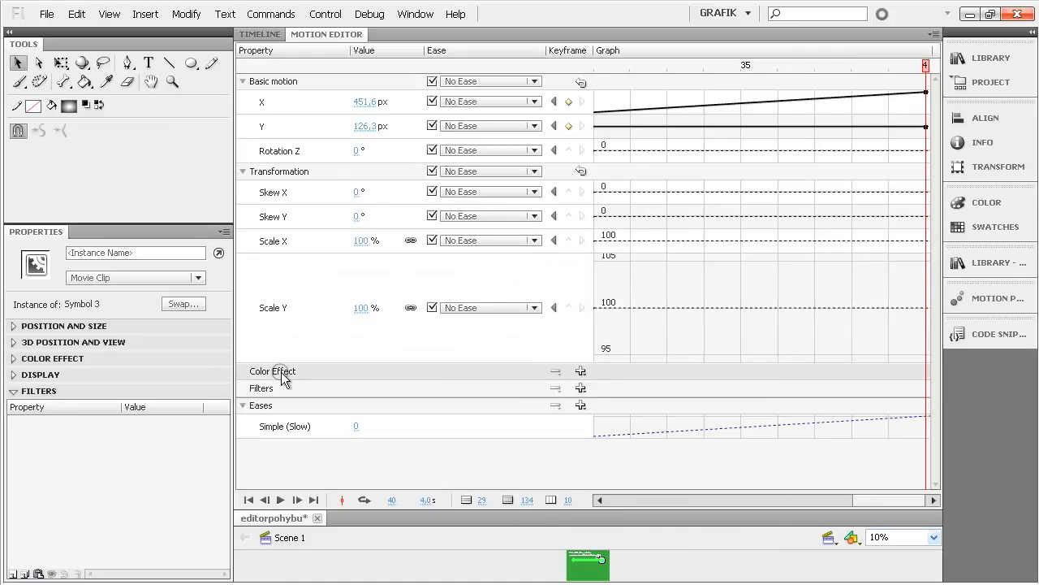
left_click(273, 386)
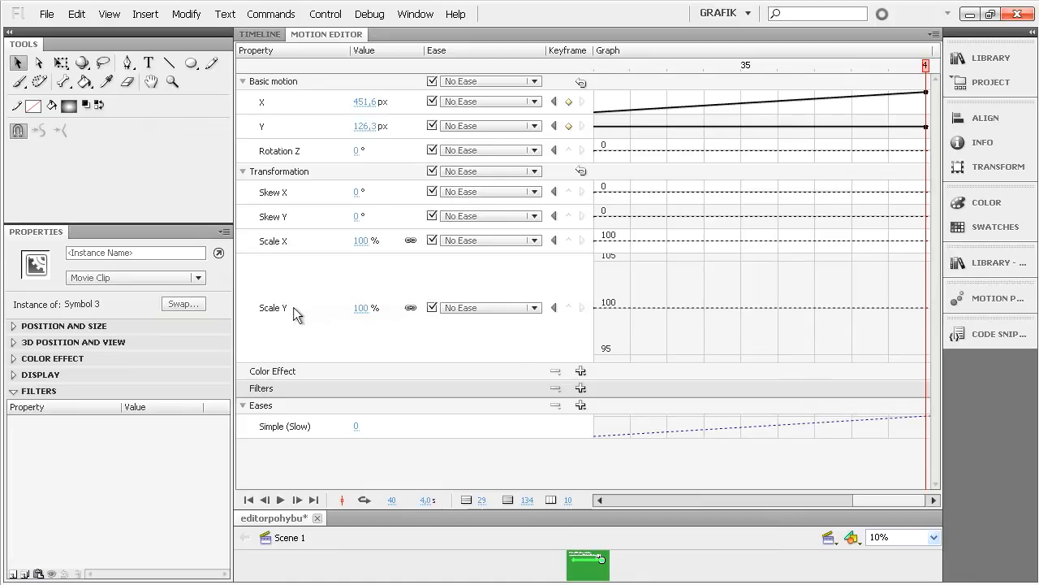
left_click(276, 280)
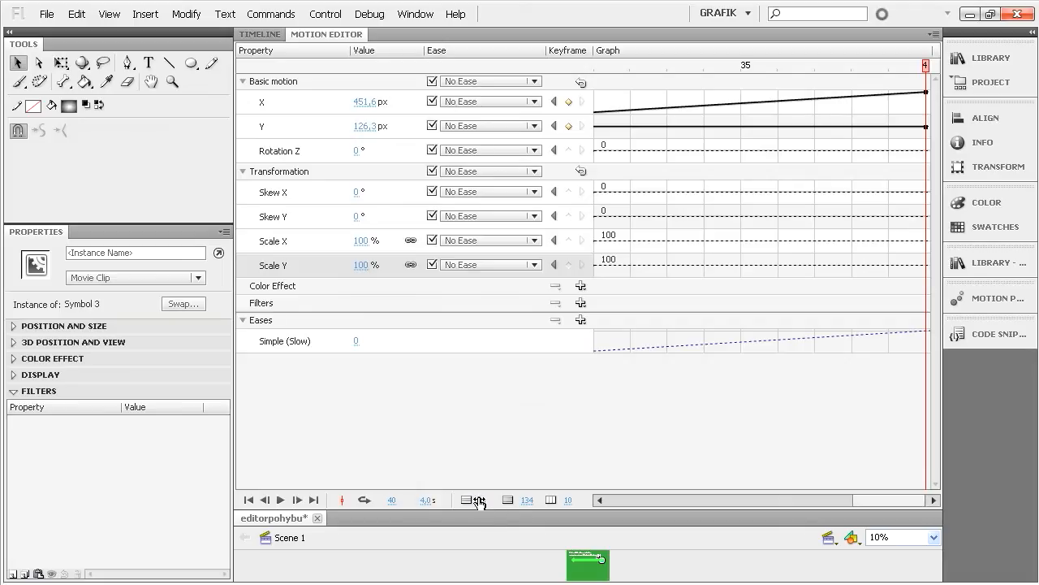
- Expand the X graph and set graph size to 24, expanded graph size to 144 and viewable frames to 40
left_click_drag(480, 500, 501, 500)
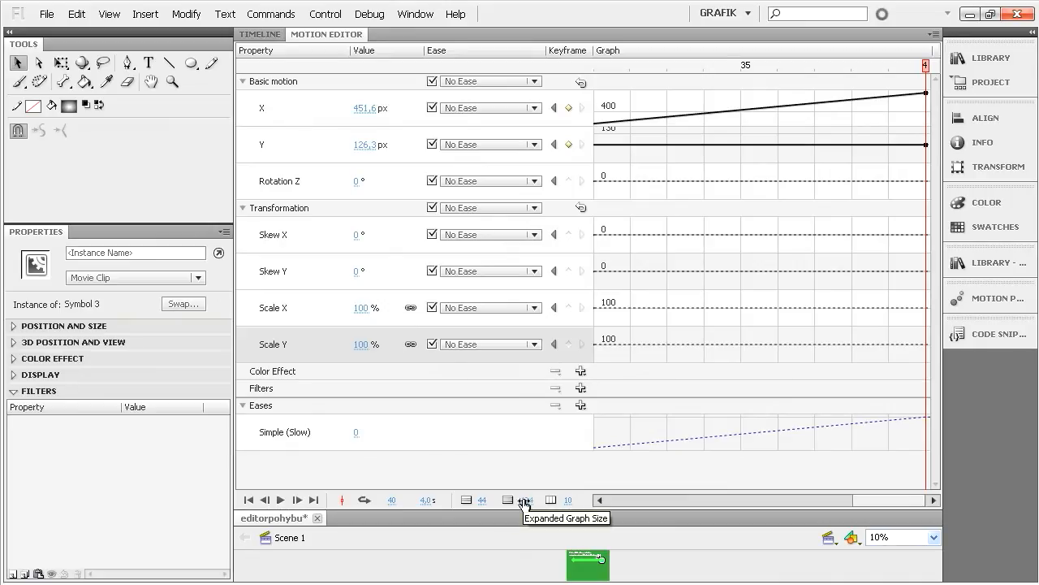
left_click_drag(524, 502, 541, 501)
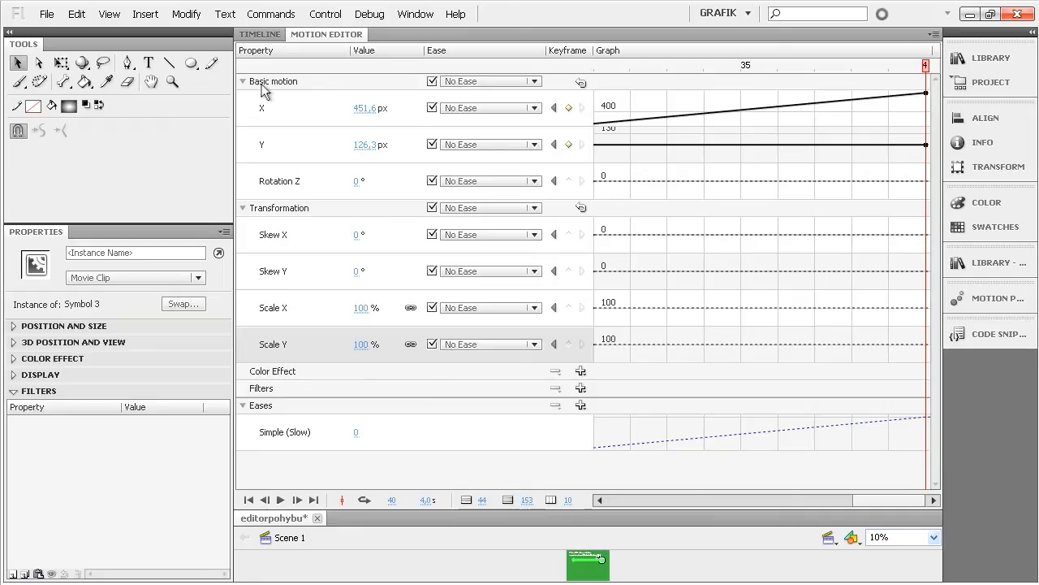
left_click(266, 108)
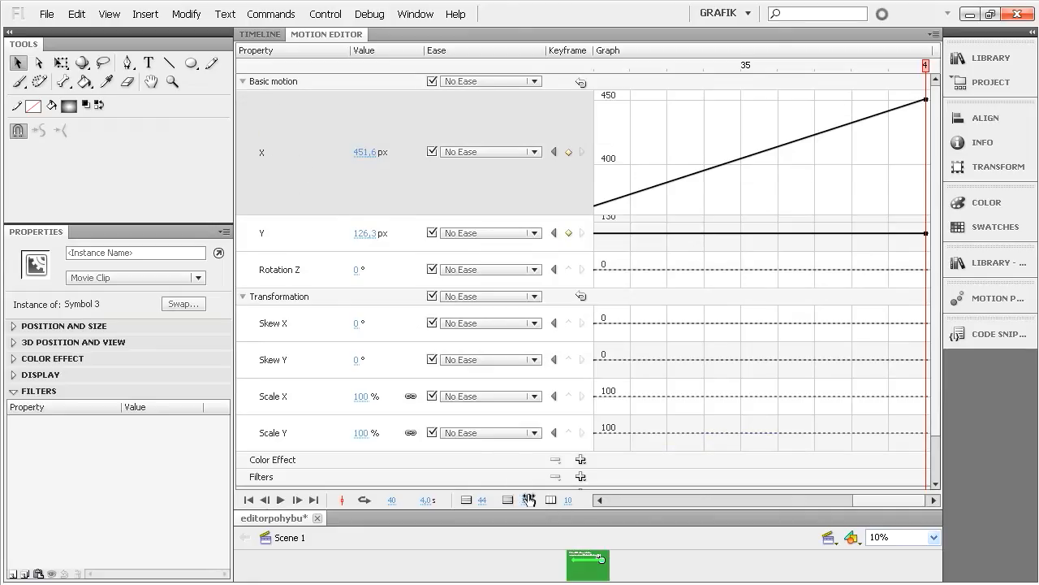
left_click_drag(528, 500, 467, 501)
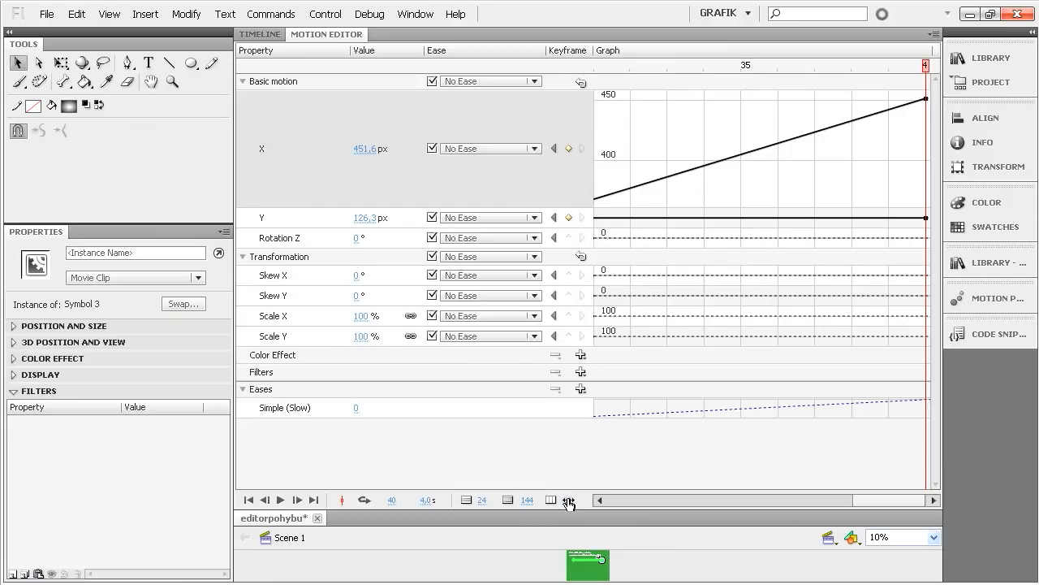
left_click_drag(567, 501, 597, 500)
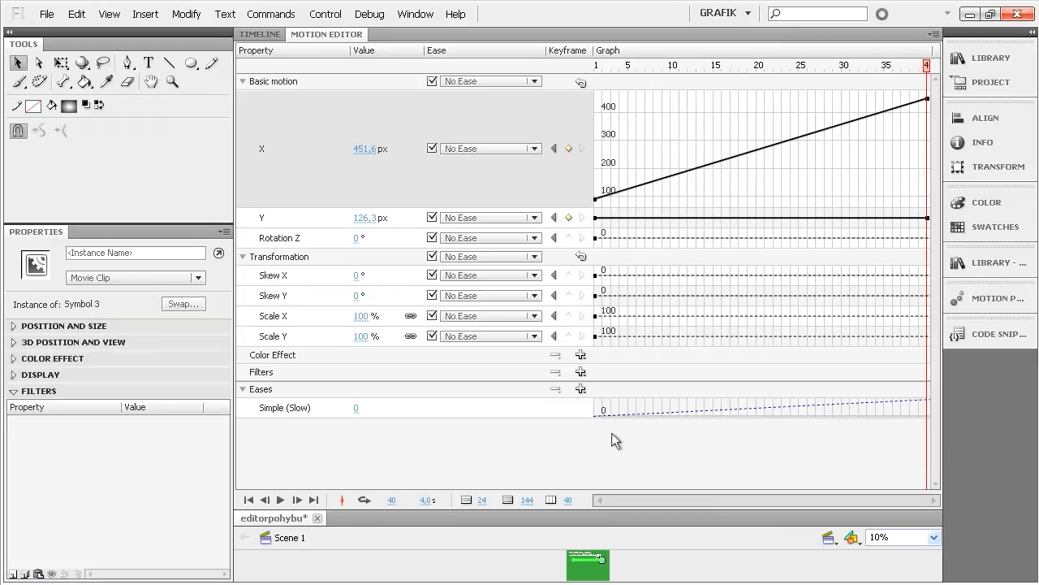
- Shift the whole X curve down and move its end keyframe to frame 28 at 402 px
mouse_move(763, 155)
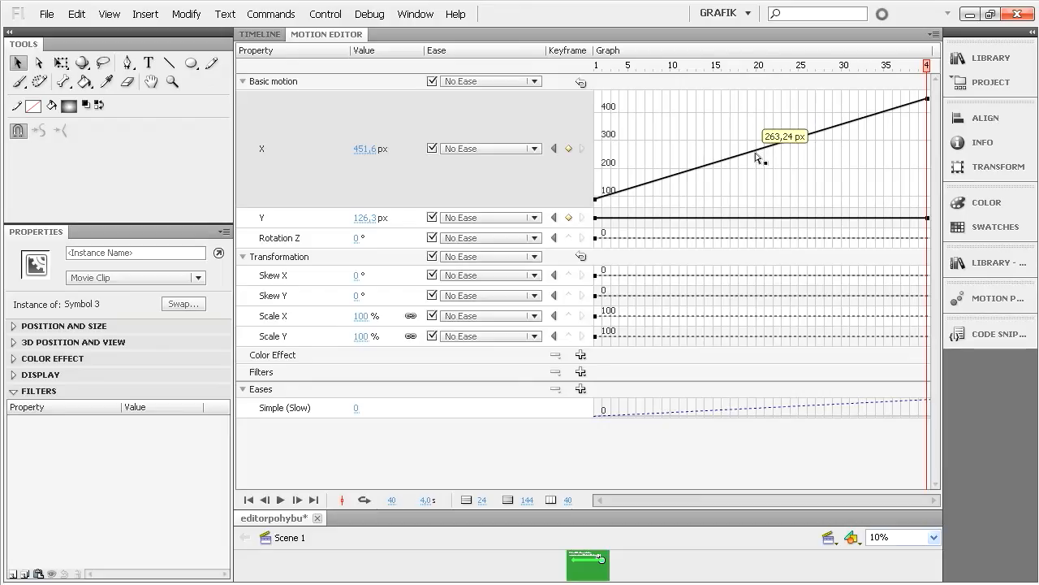
mouse_move(758, 156)
left_mouse_down()
mouse_move(749, 132)
mouse_move(755, 160)
left_mouse_up()
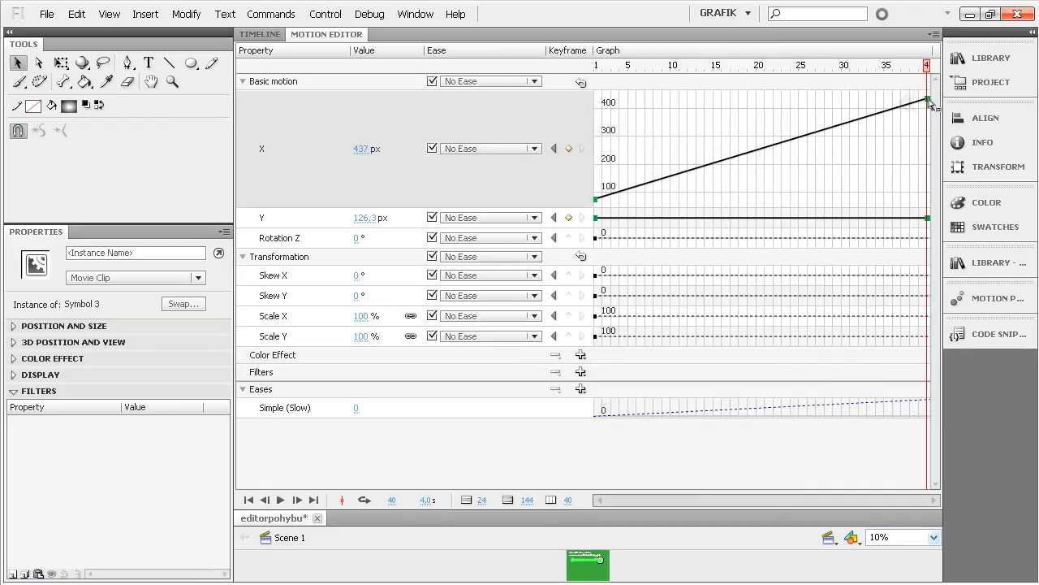
left_click_drag(930, 103, 826, 112)
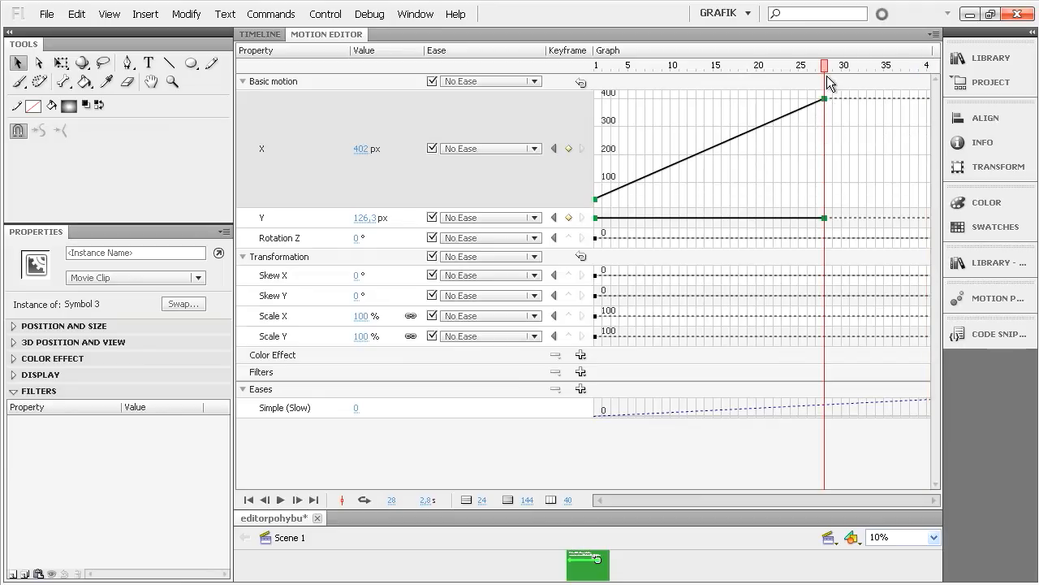
- Set the ball's Y position at frame 28 to 137.3 px and test the movie
left_click(318, 217)
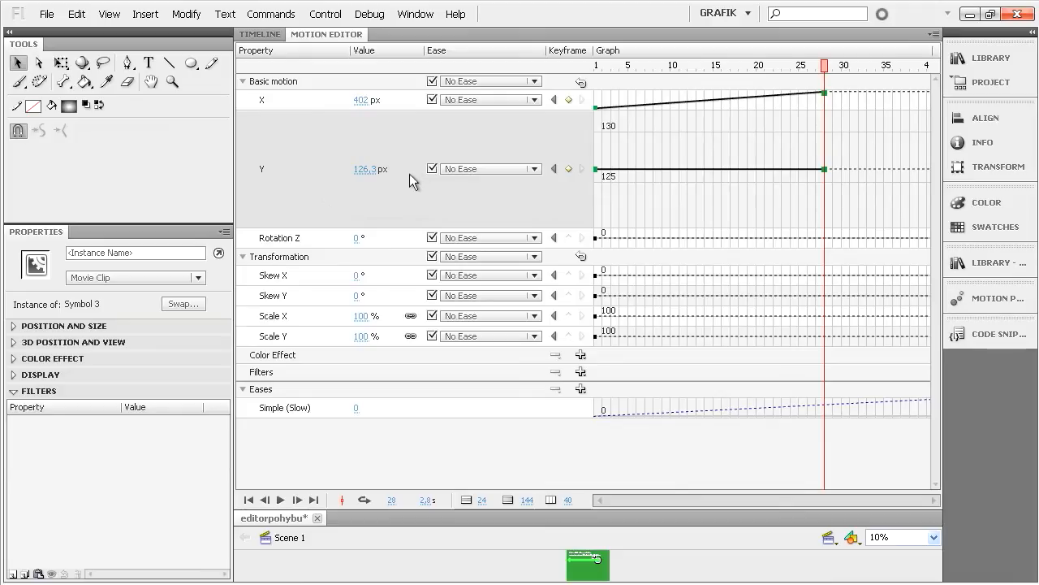
left_click(362, 171)
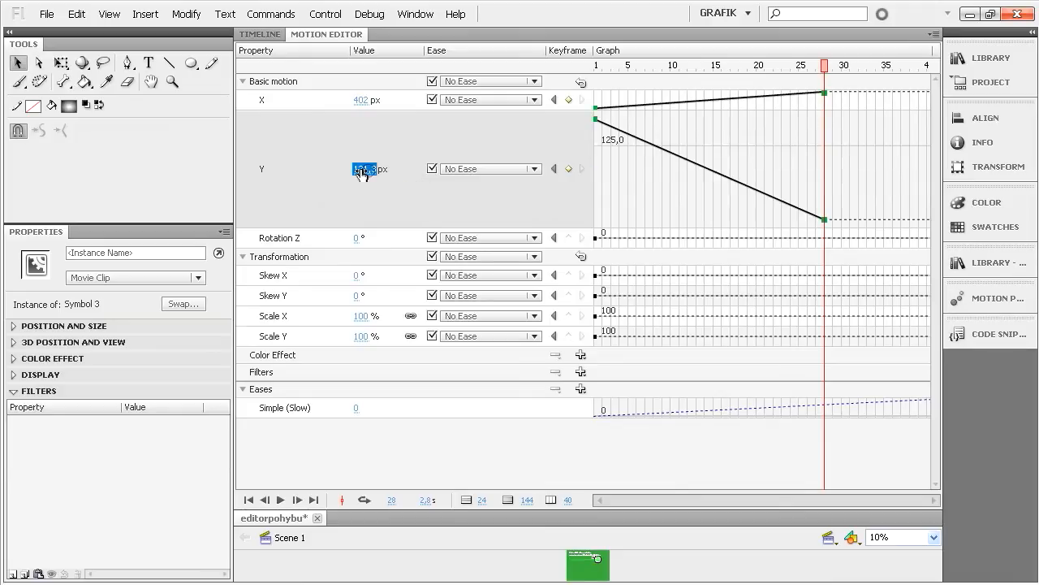
left_click_drag(362, 170, 374, 172)
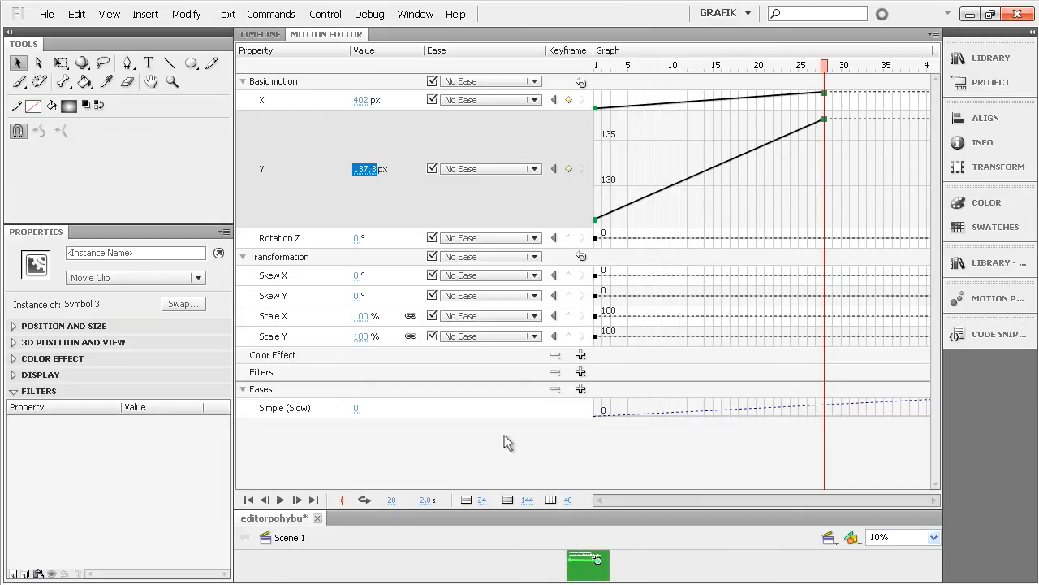
key("ctrl+Return")
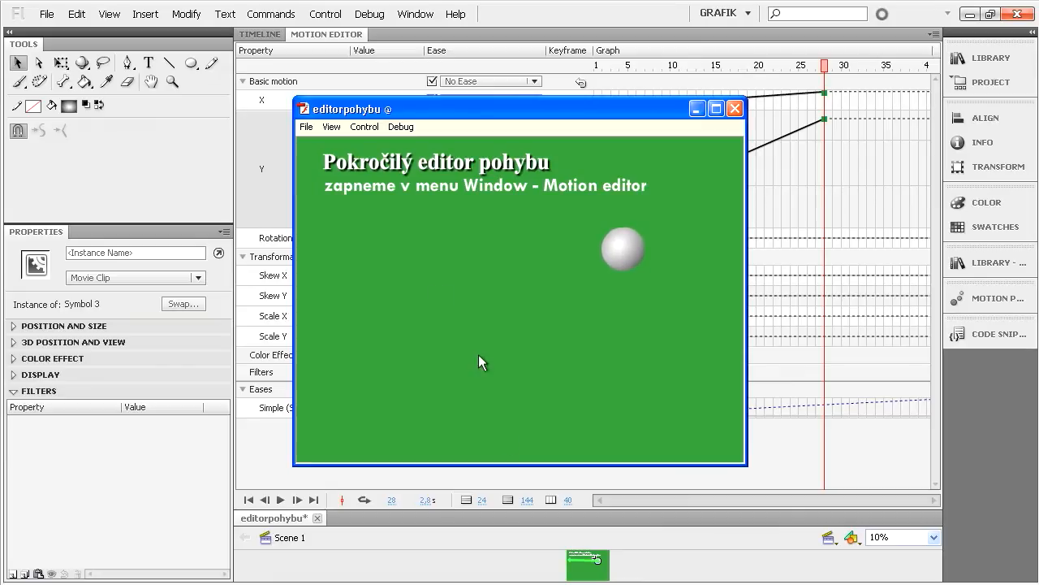
left_click(735, 109)
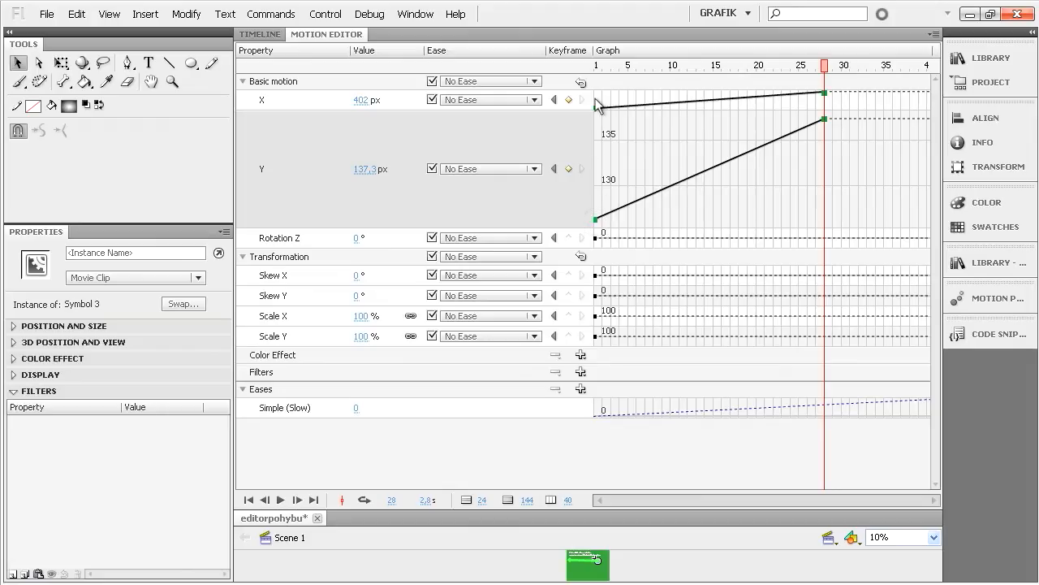
- Set the ball's Y position at frame 1 to 0 px
left_click(597, 66)
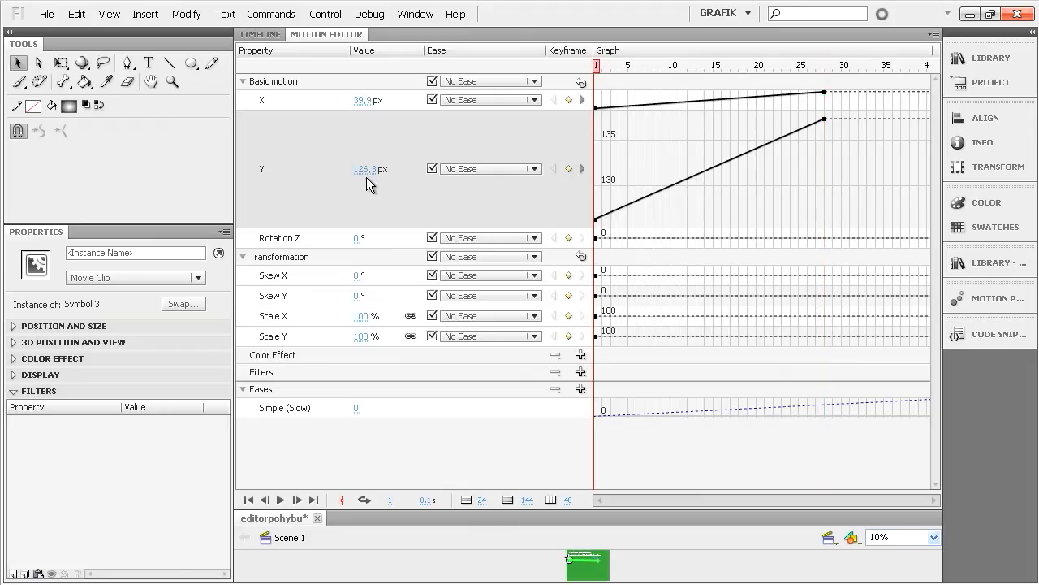
left_click(824, 65)
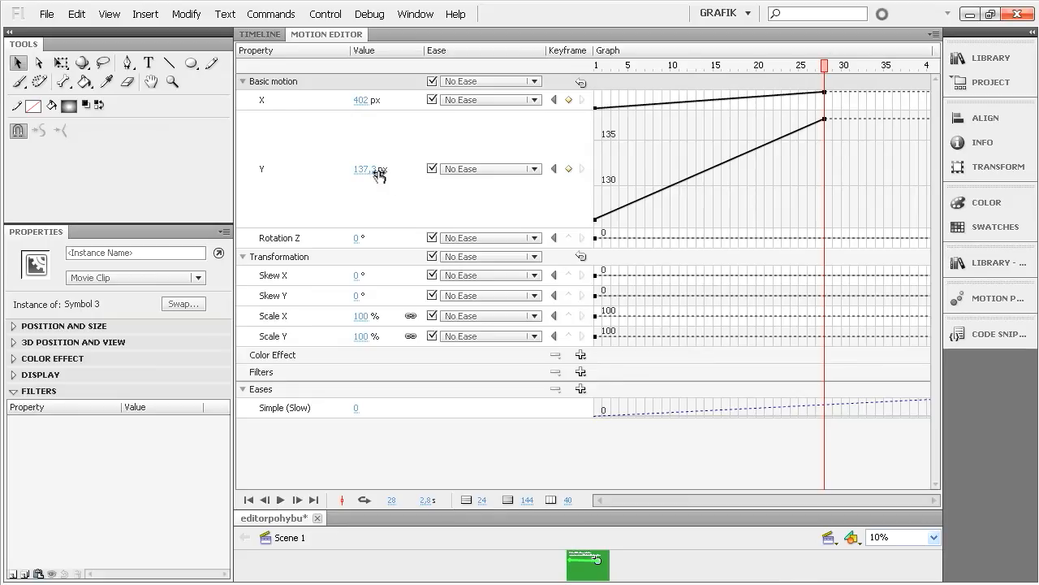
left_click(596, 66)
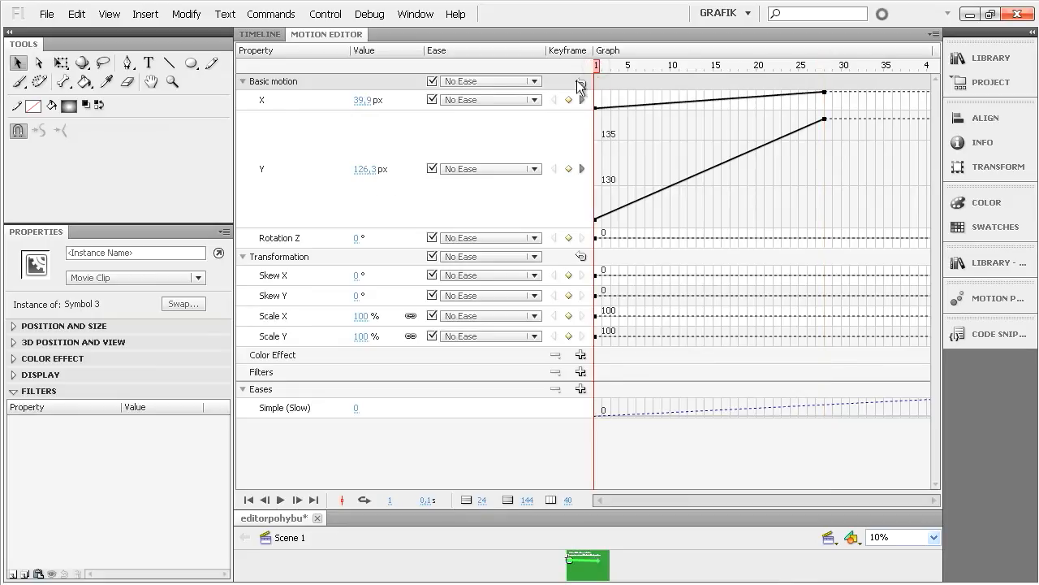
left_click(370, 171)
type("0")
key("Return")
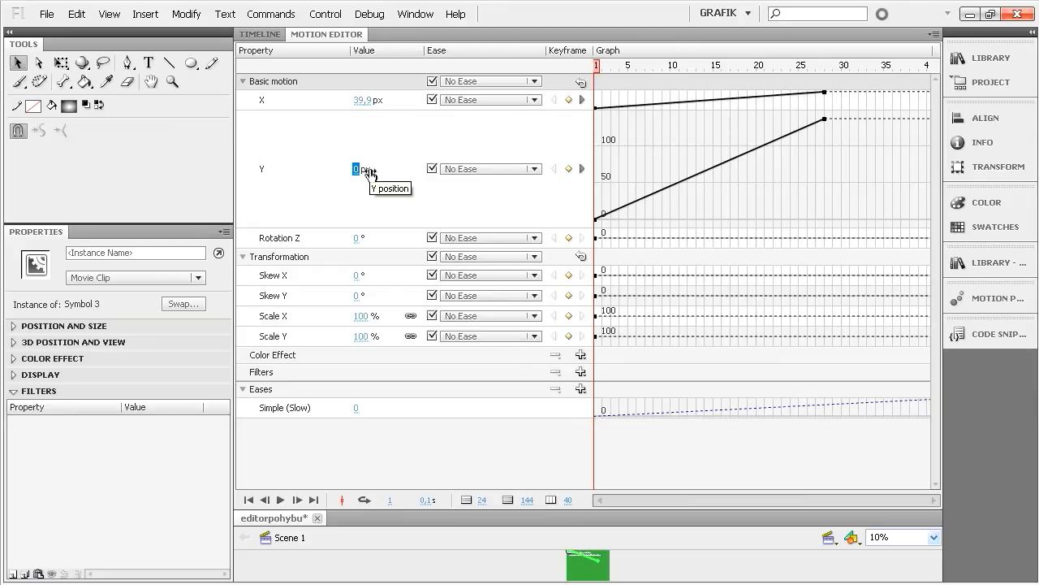
- Test the movie with the ball's revised start position and close the preview
key("ctrl+Return")
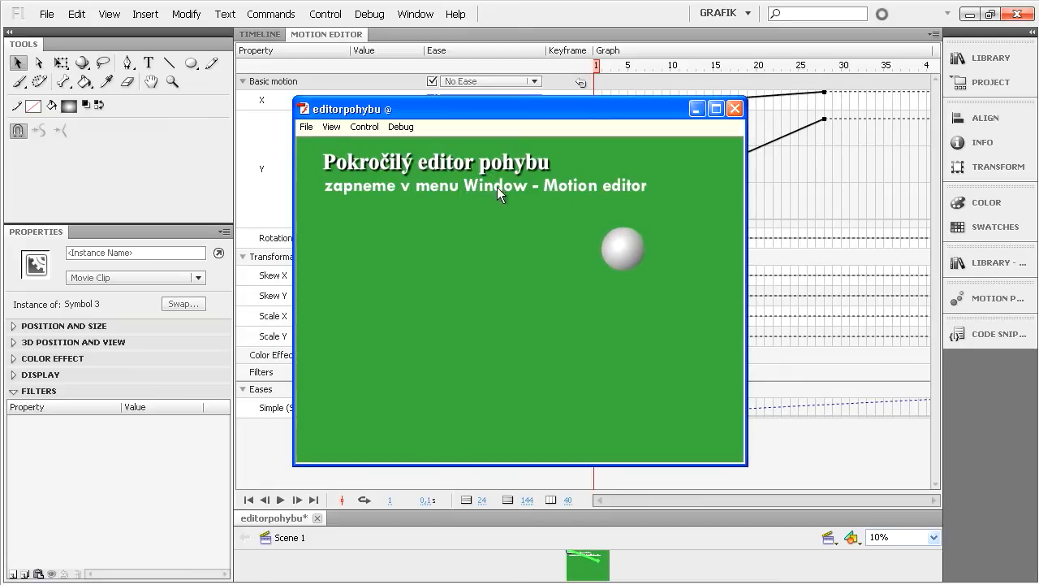
left_click(736, 110)
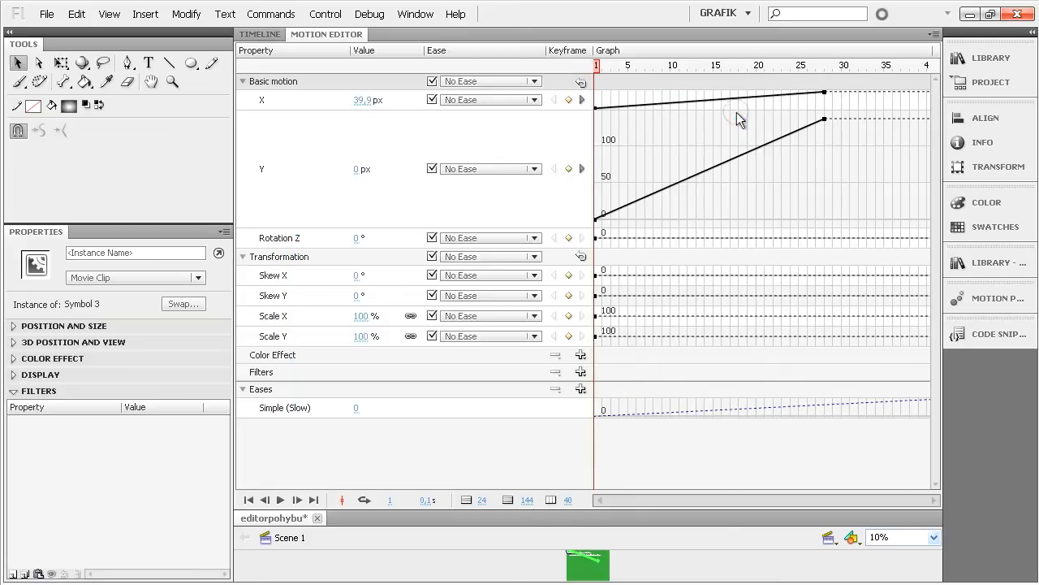
- Add a position keyframe at frame 15 with the ball's X at 402 px and Y at about 296.9 px
left_click(289, 104)
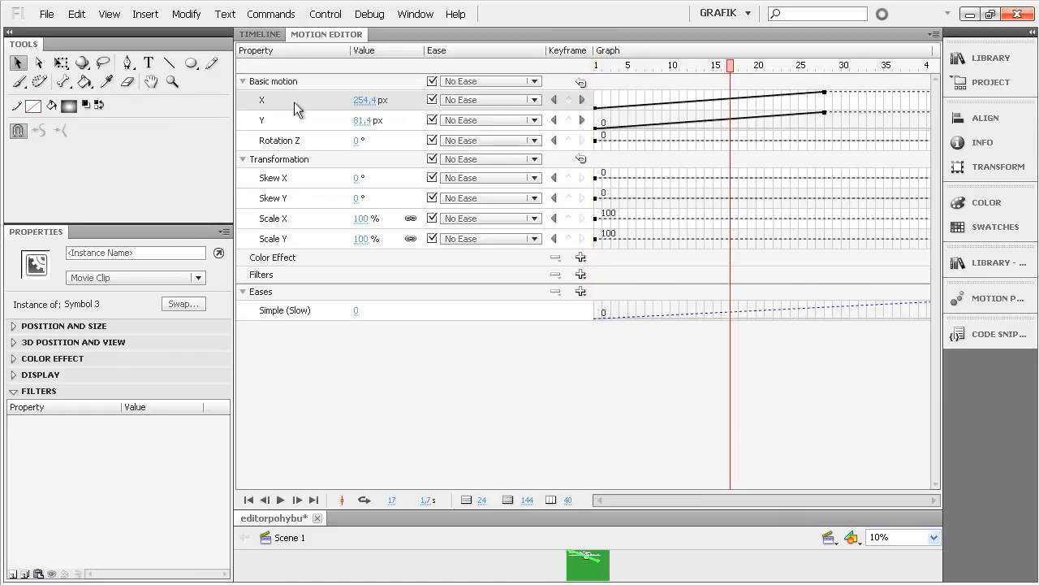
left_click(294, 101)
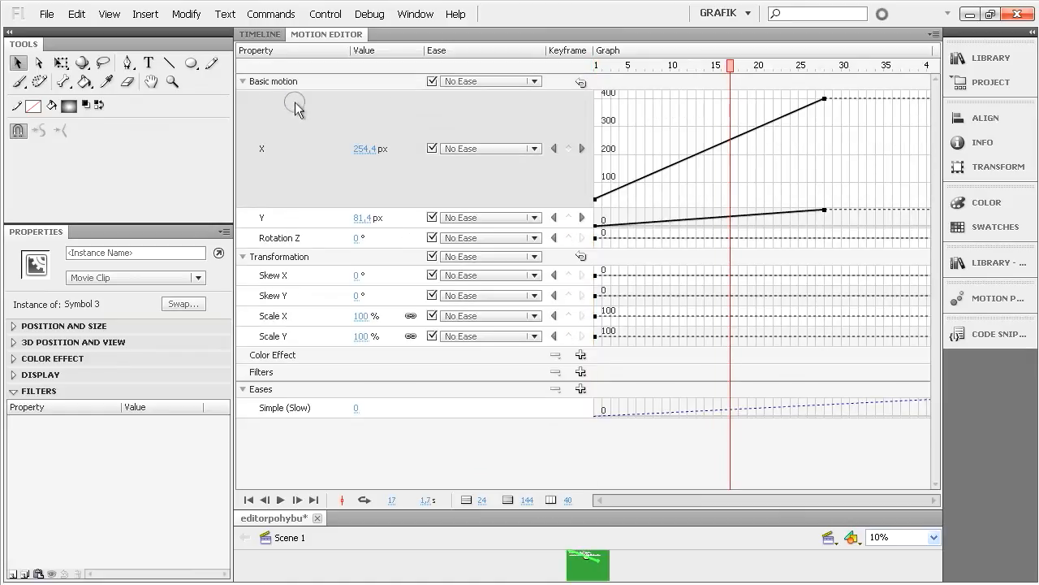
left_click(714, 70)
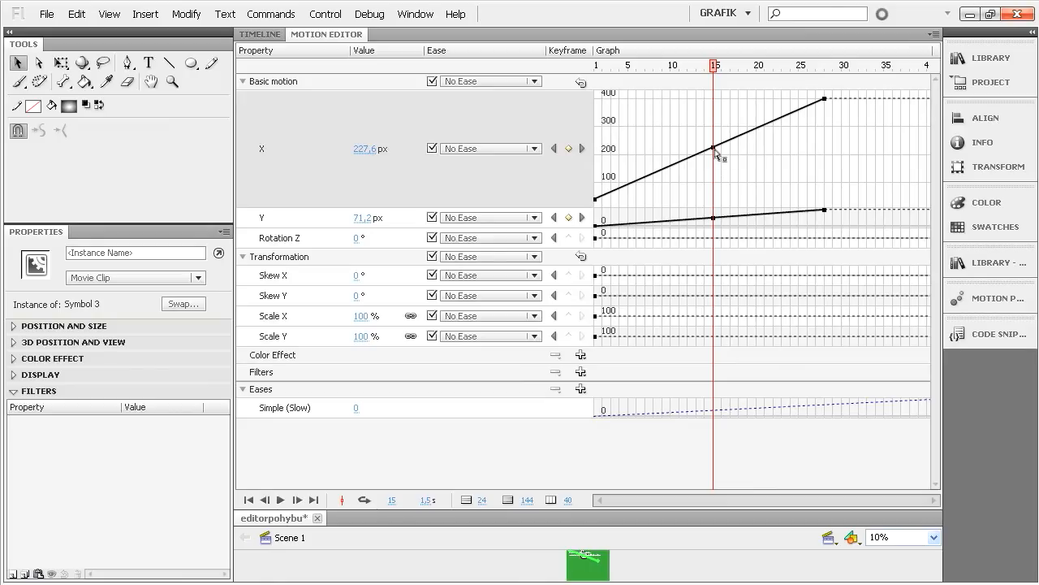
left_click_drag(714, 151, 713, 101)
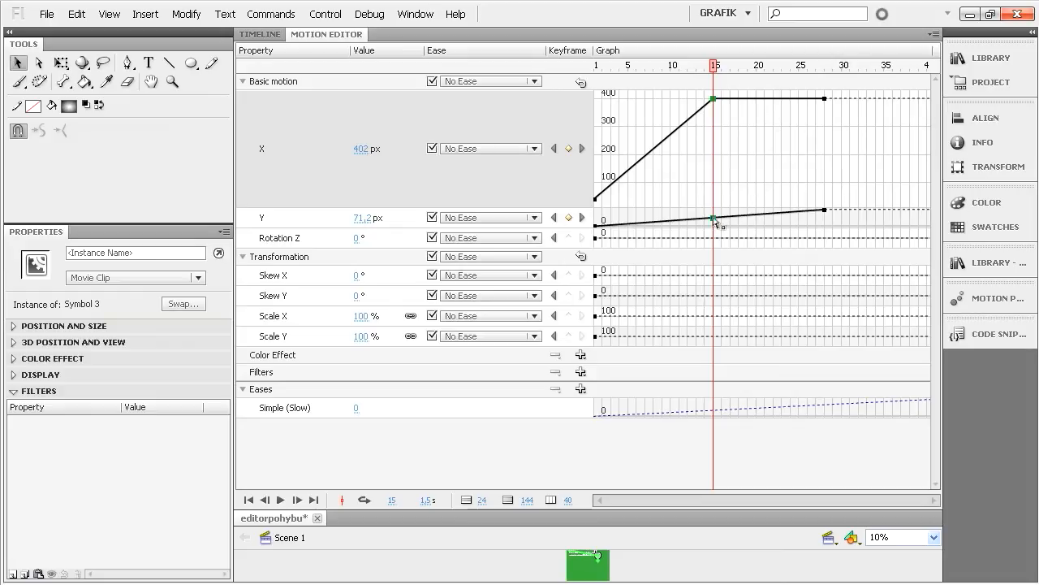
left_click_drag(715, 221, 713, 210)
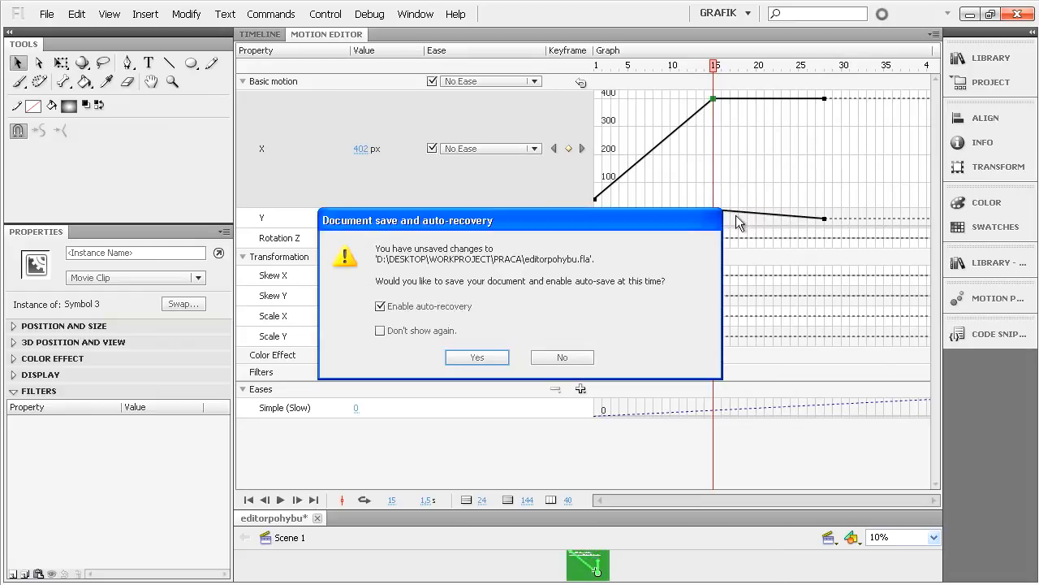
- Save the document with auto-recovery enabled, and test the movie
left_click(480, 357)
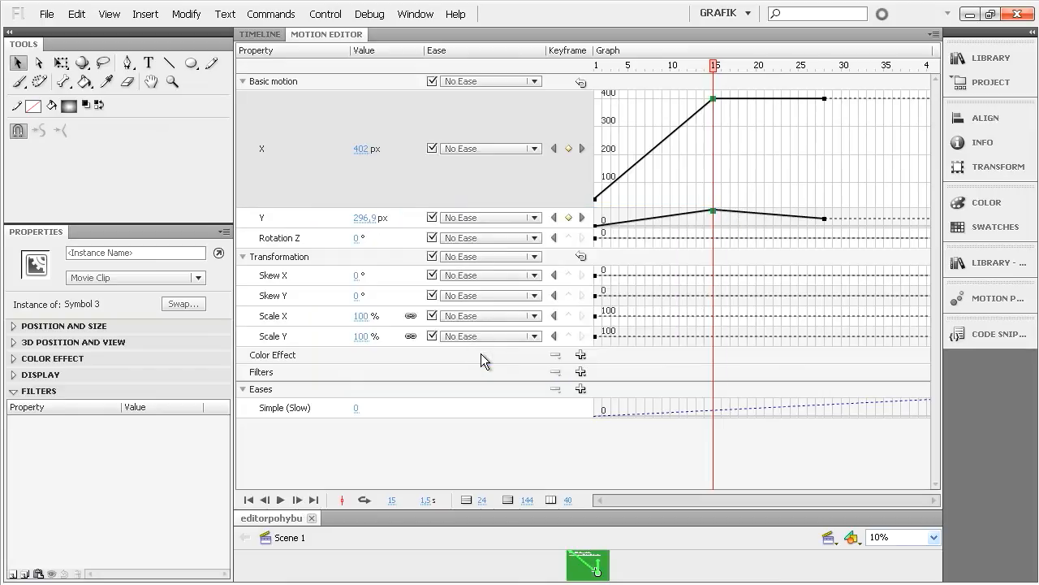
key("ctrl+Return")
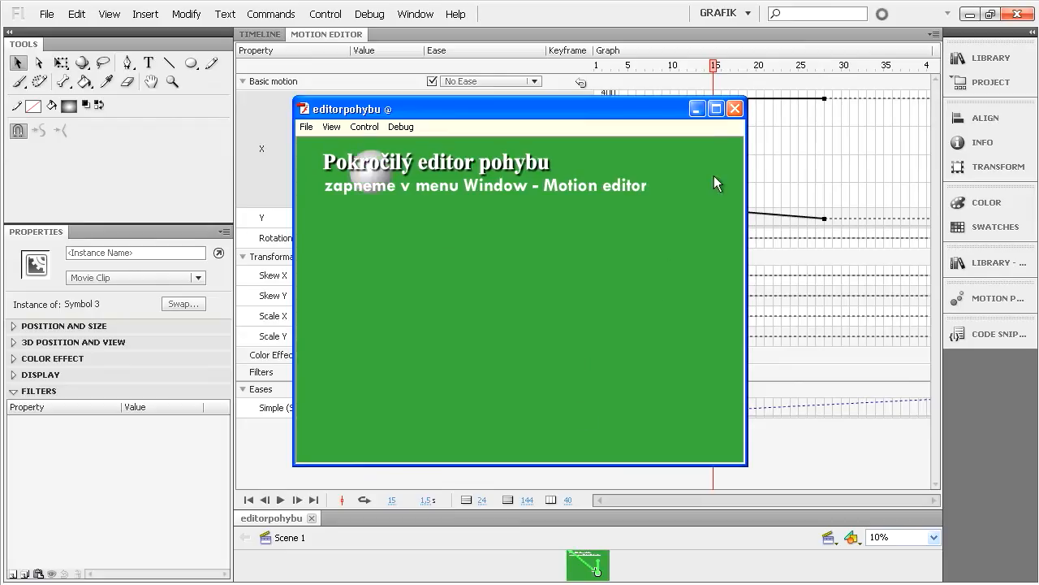
left_click(731, 112)
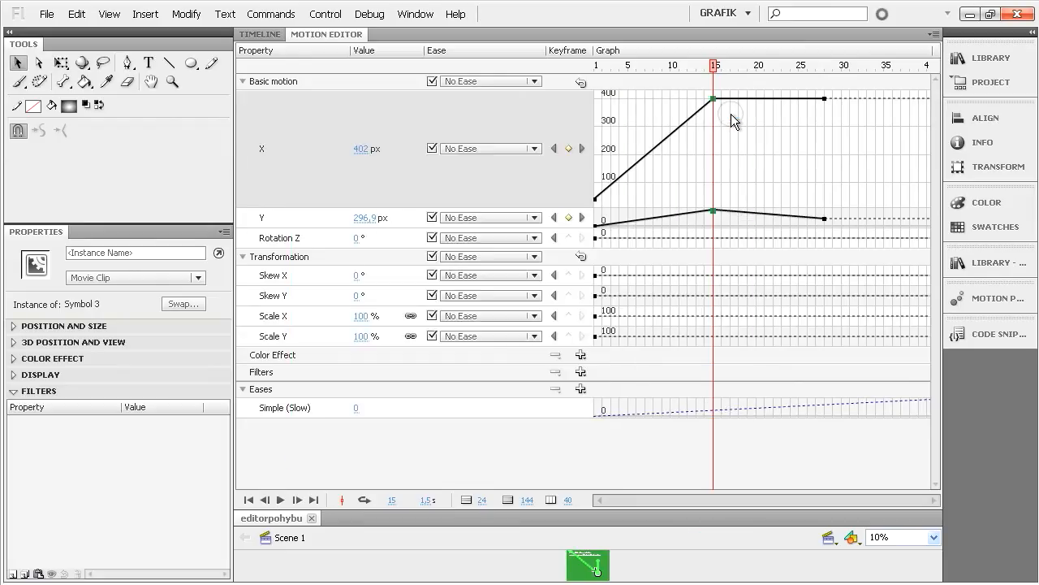
- Expand the Scale Y graph and add a keyframe at frame 15 with the linked scale set to 79%
left_click(536, 163)
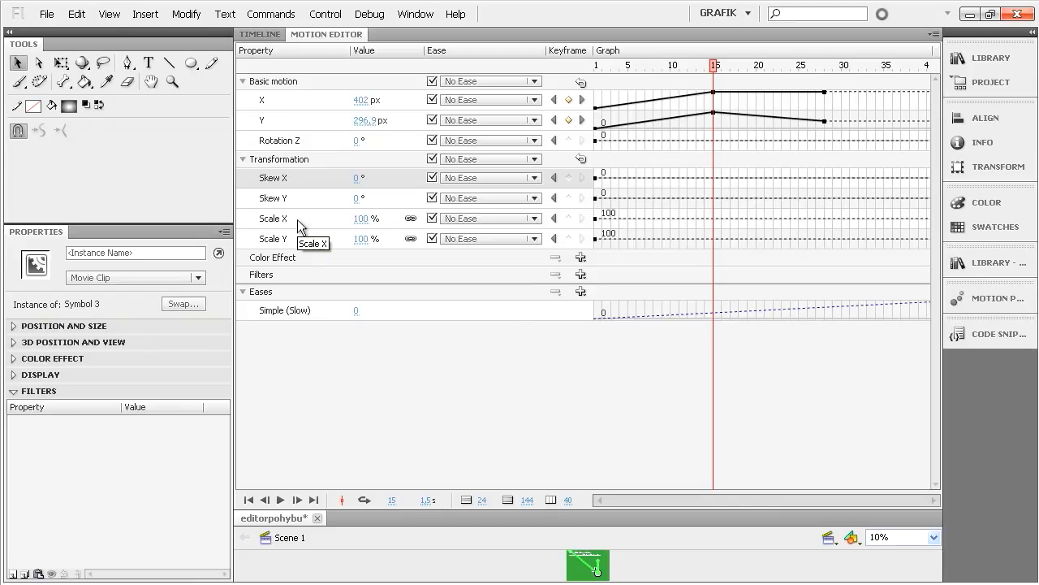
left_click(297, 246)
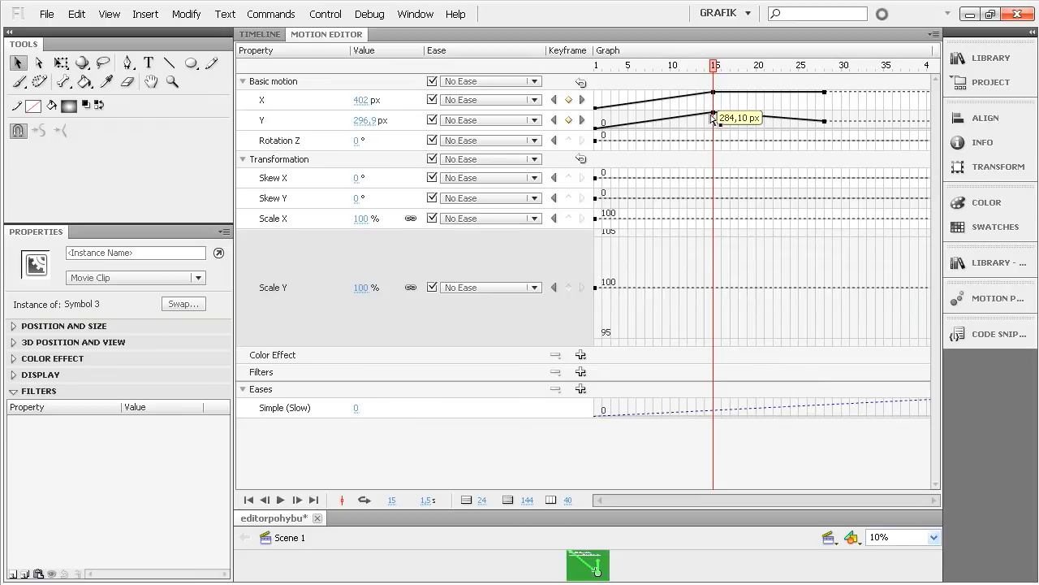
left_click(568, 287)
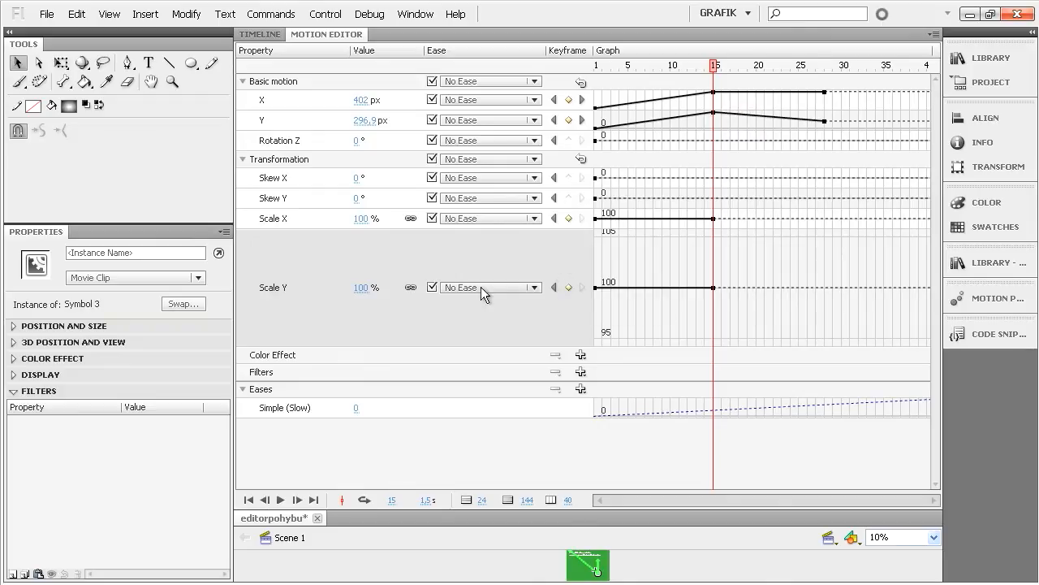
left_click_drag(365, 290, 360, 290)
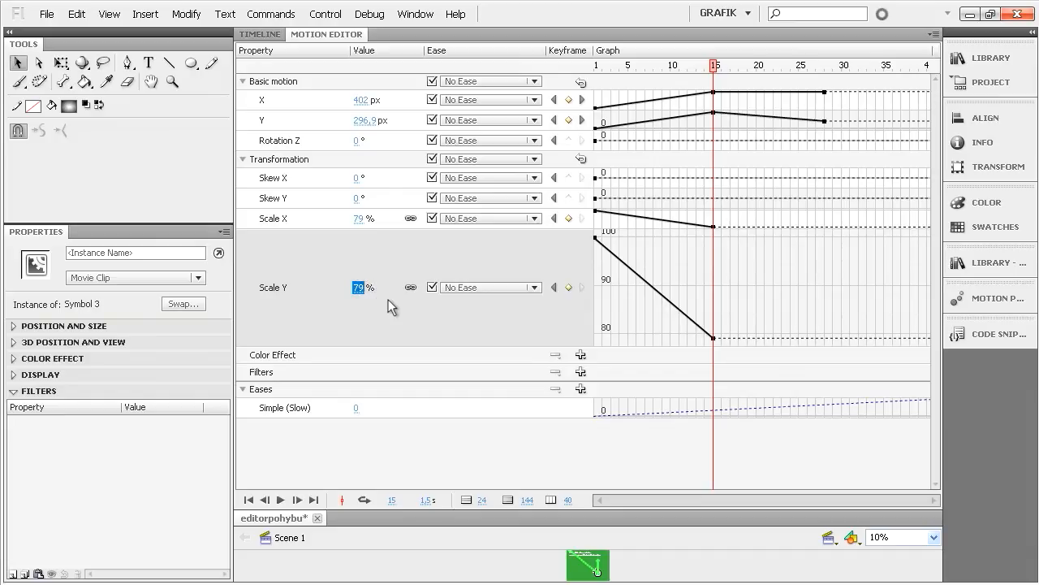
- Add a Scale Y keyframe at frame 28 set to 100% and test the movie
left_click(824, 65)
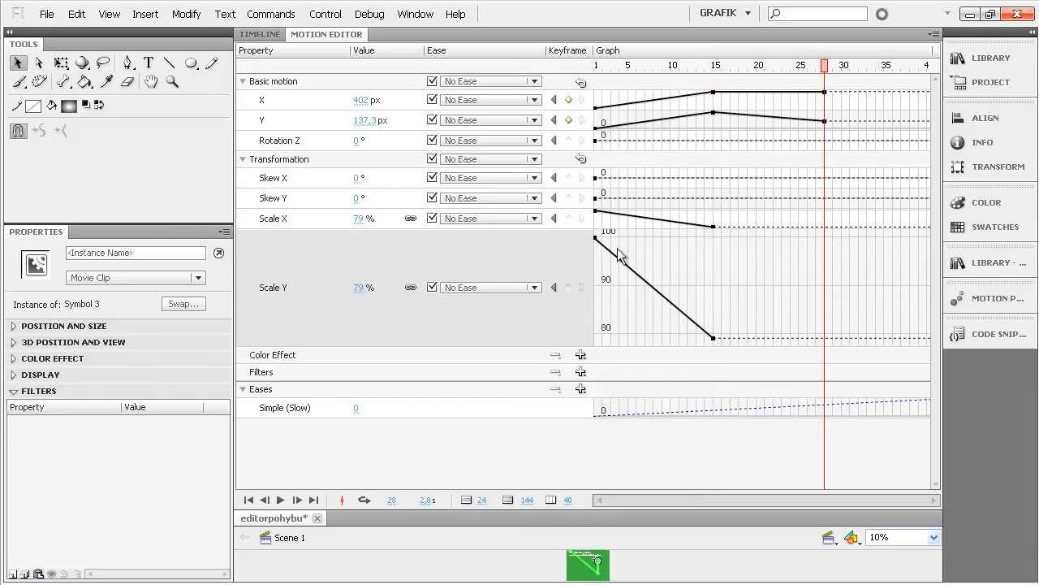
left_click(568, 287)
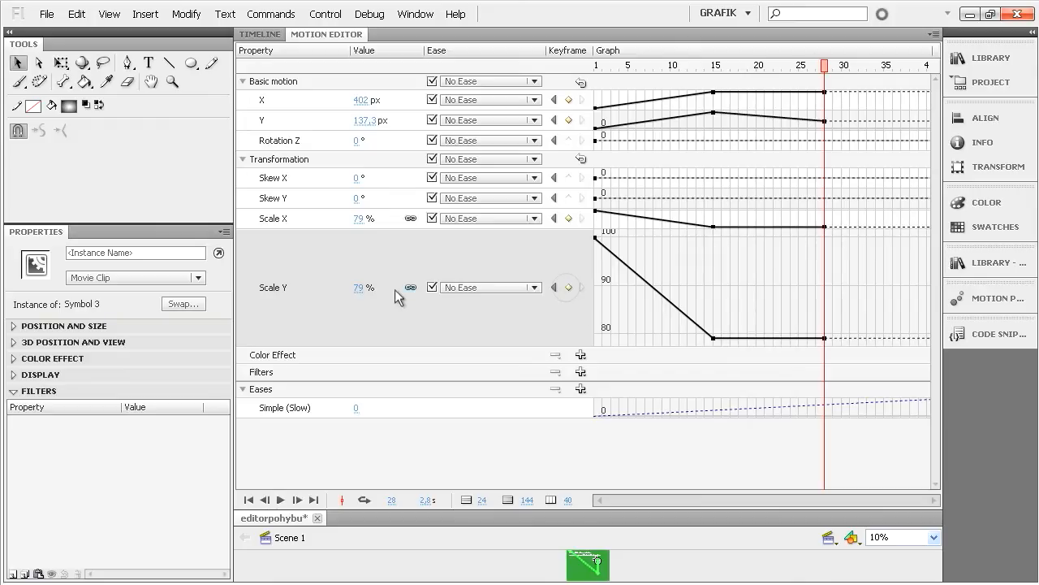
left_click_drag(360, 290, 378, 287)
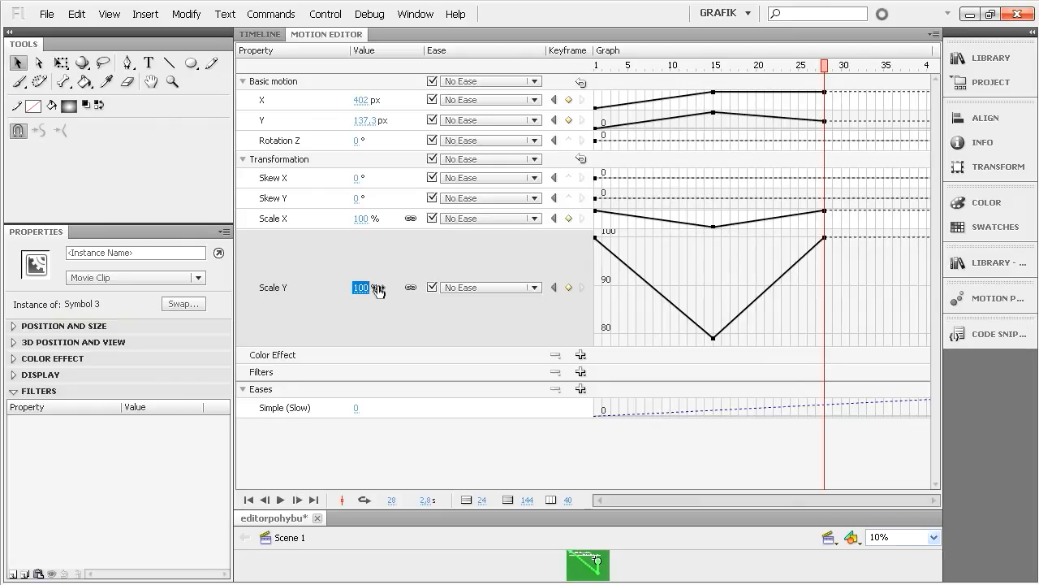
key("ctrl+Return")
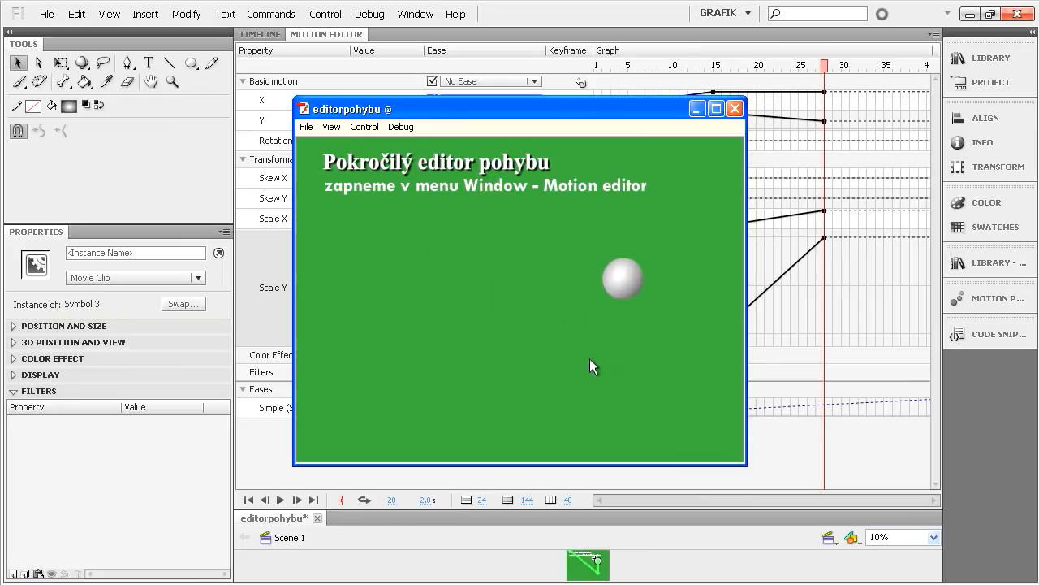
left_click(734, 109)
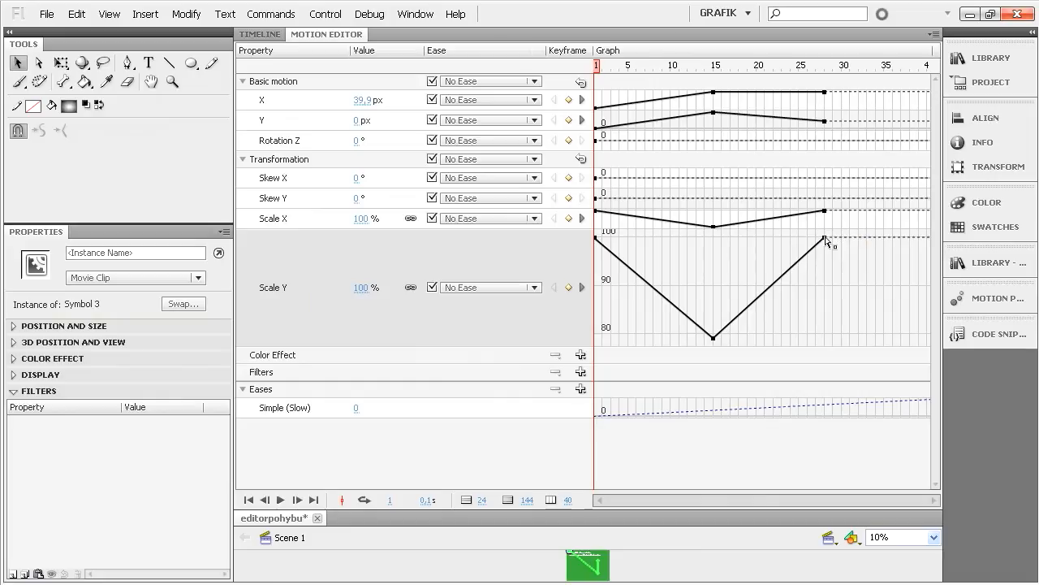
- Move the last Scale Y keyframe to frame 16 and add a keyframe at frame 14 with the linked scale set to 100%
left_click_drag(828, 240, 726, 242)
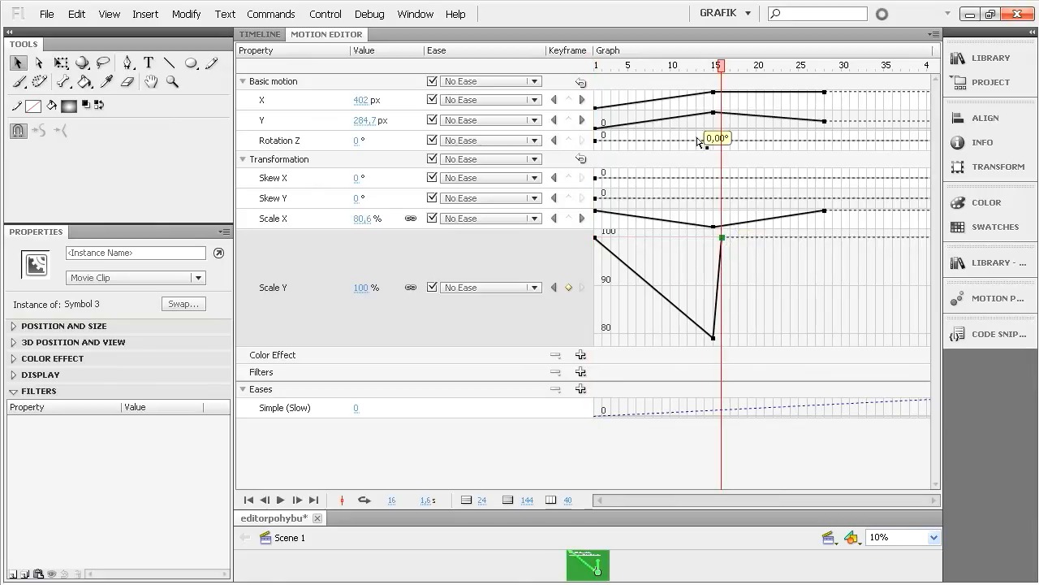
left_click(705, 65)
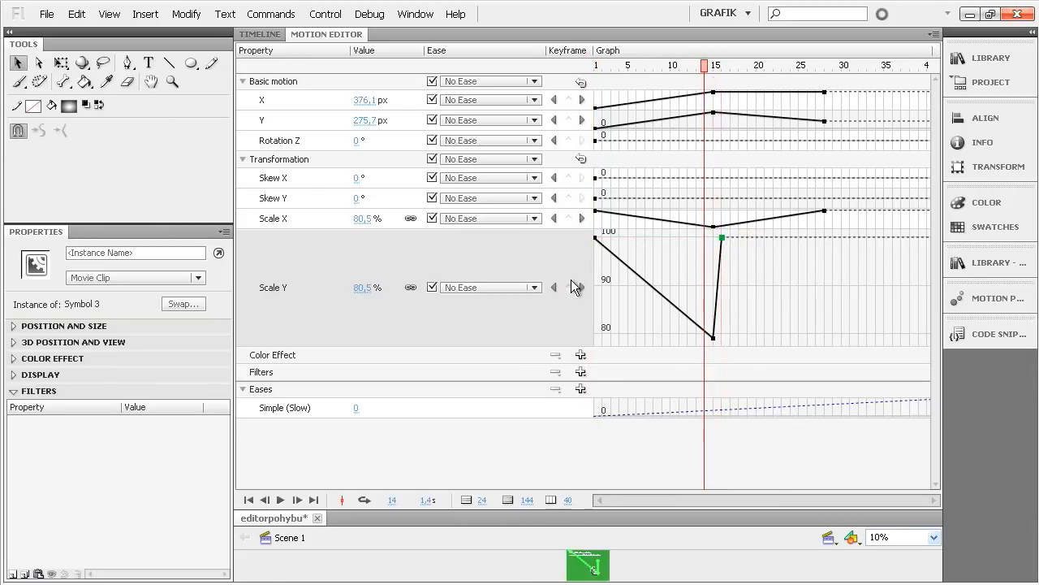
left_click_drag(363, 287, 375, 290)
left_click(372, 288)
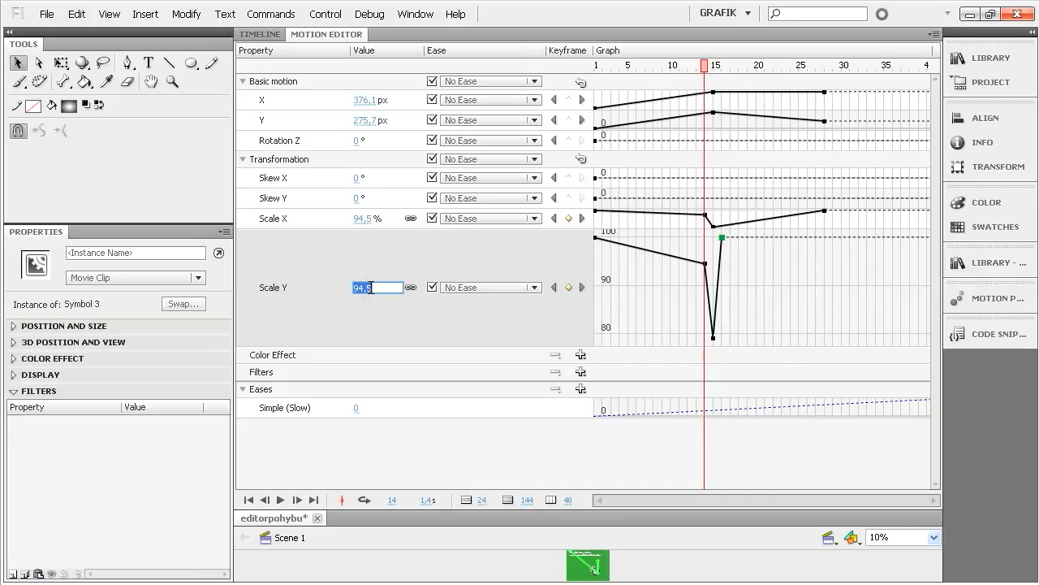
type("100")
key("Return")
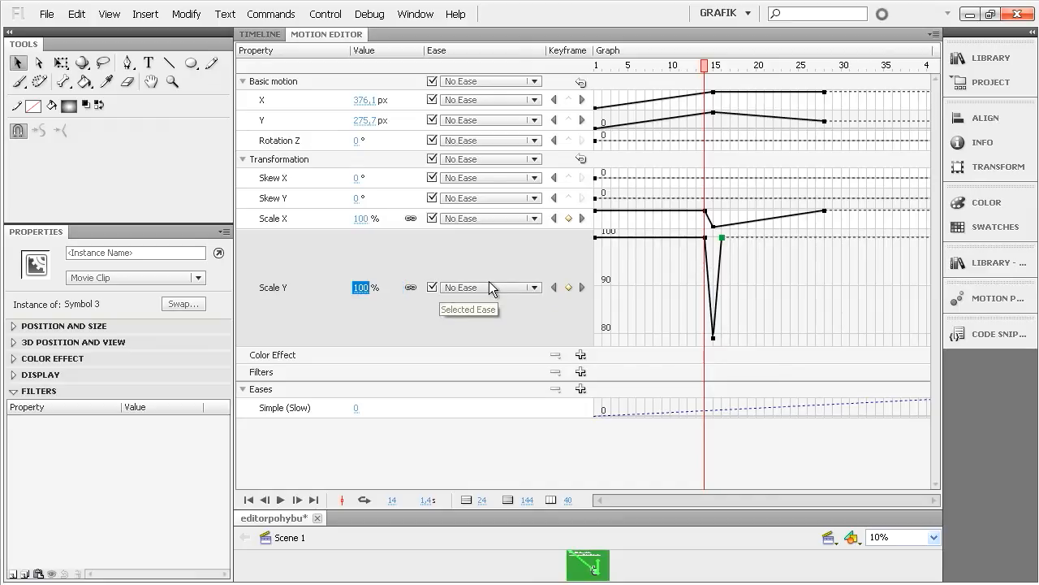
- Test the movie to check the shortened squash, and collapse the Scale Y graph
key("ctrl+Return")
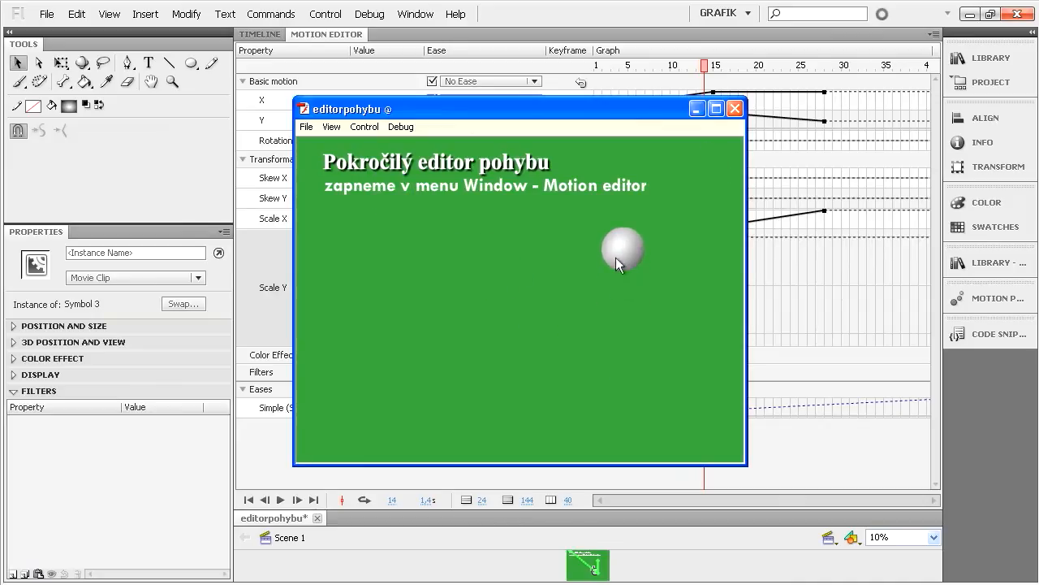
left_click(734, 108)
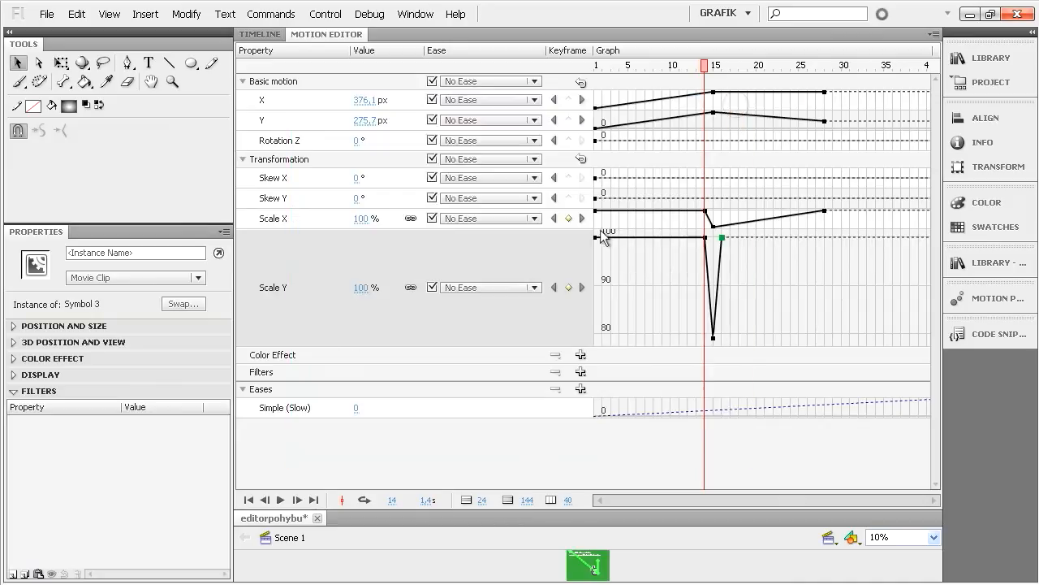
left_click(345, 278)
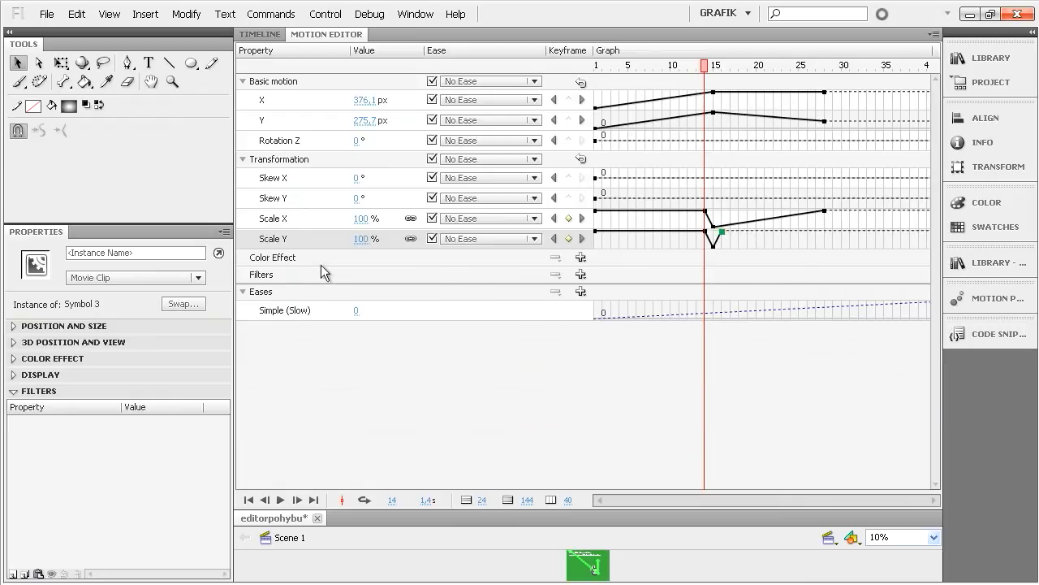
- Add an Alpha color effect to the ball and set its amount at frame 14 to 100%
left_click(298, 258)
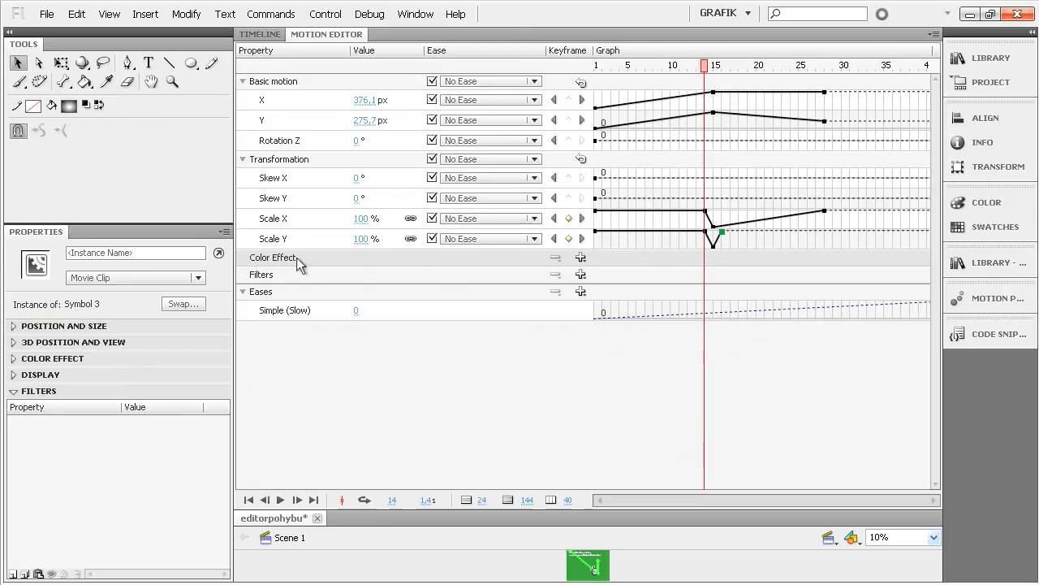
left_click(580, 258)
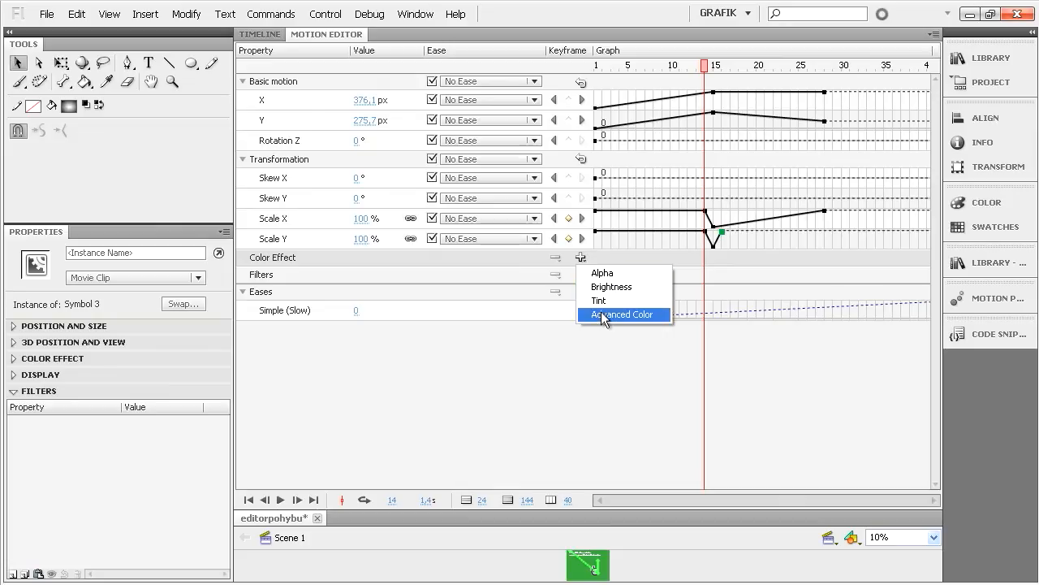
left_click(604, 273)
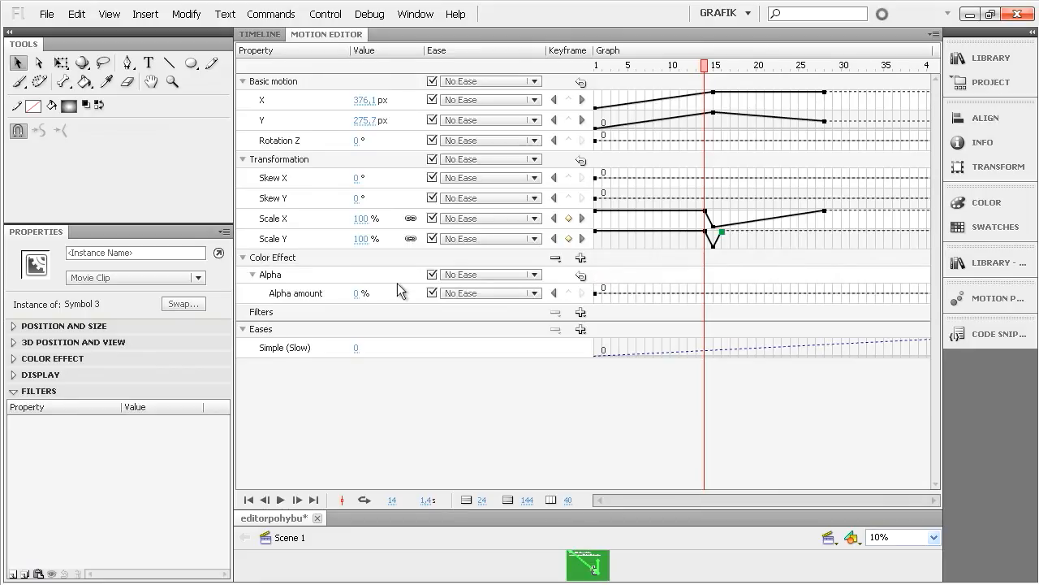
left_click(355, 293)
key("Return")
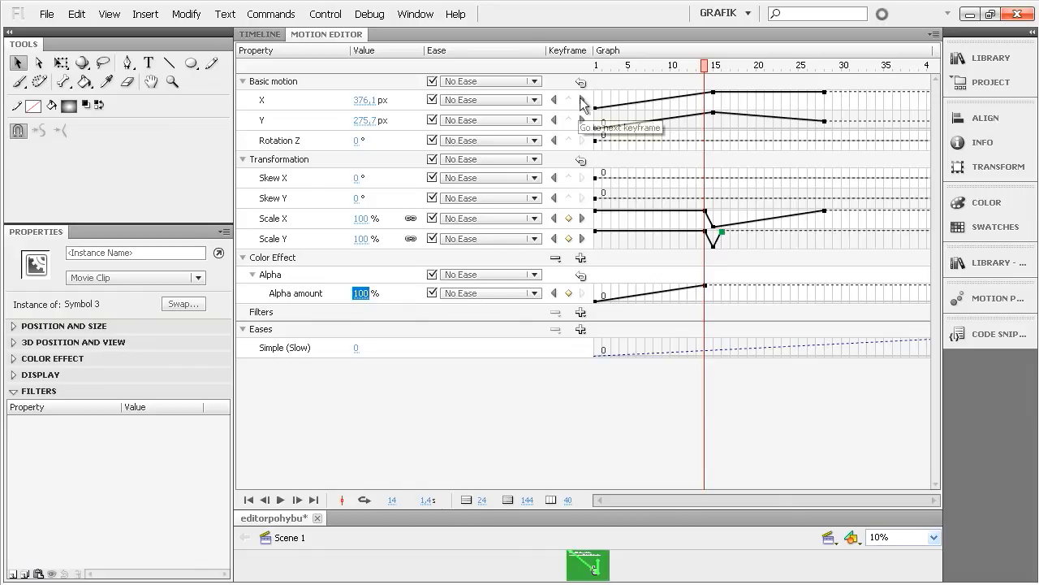
- Set the ball's alpha amount at frame 1 to 100% and test the movie
left_click(554, 293)
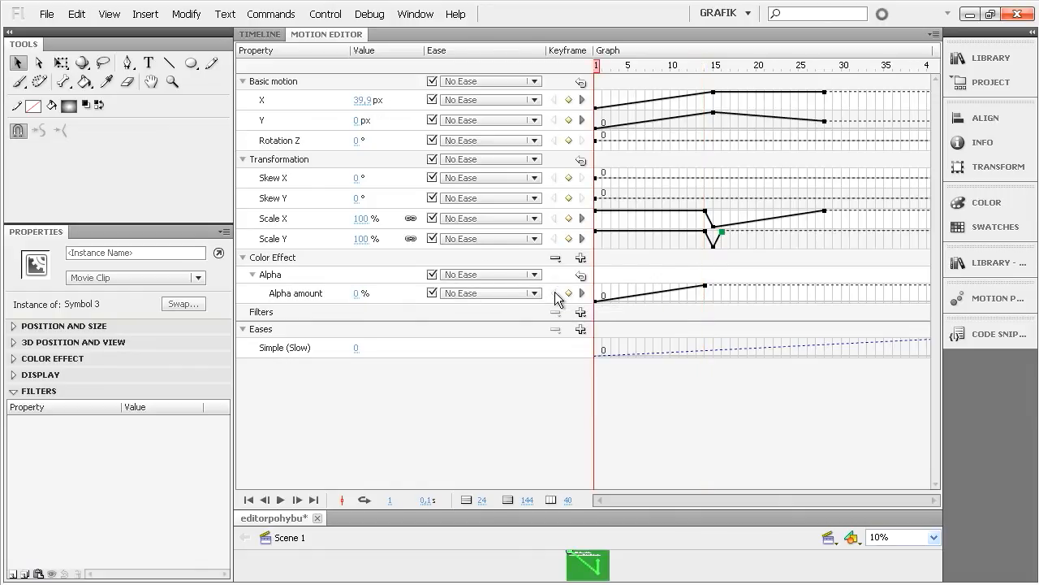
left_click(356, 292)
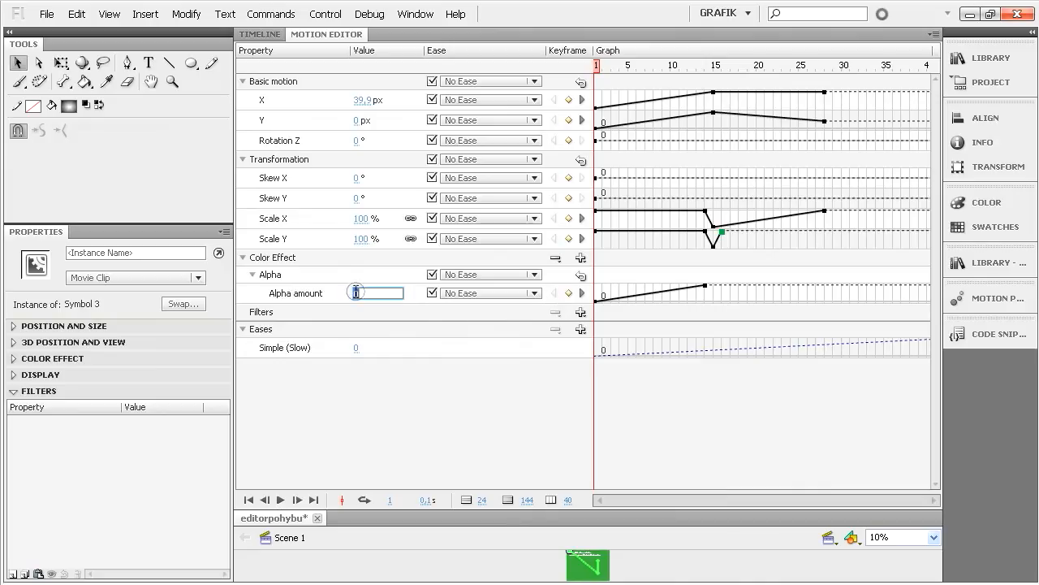
type("100")
key("Return")
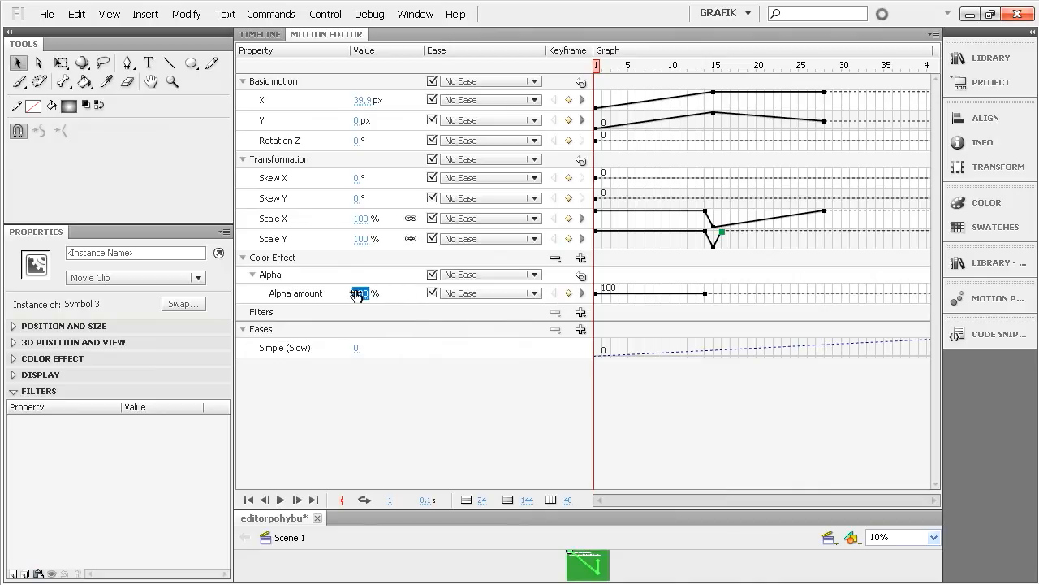
key("ctrl+Return")
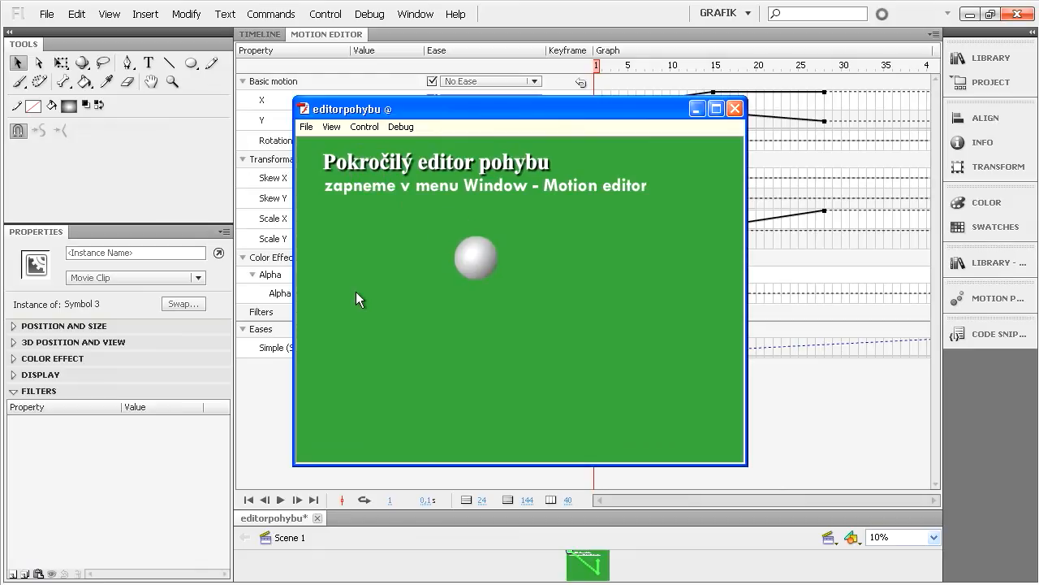
left_click(734, 108)
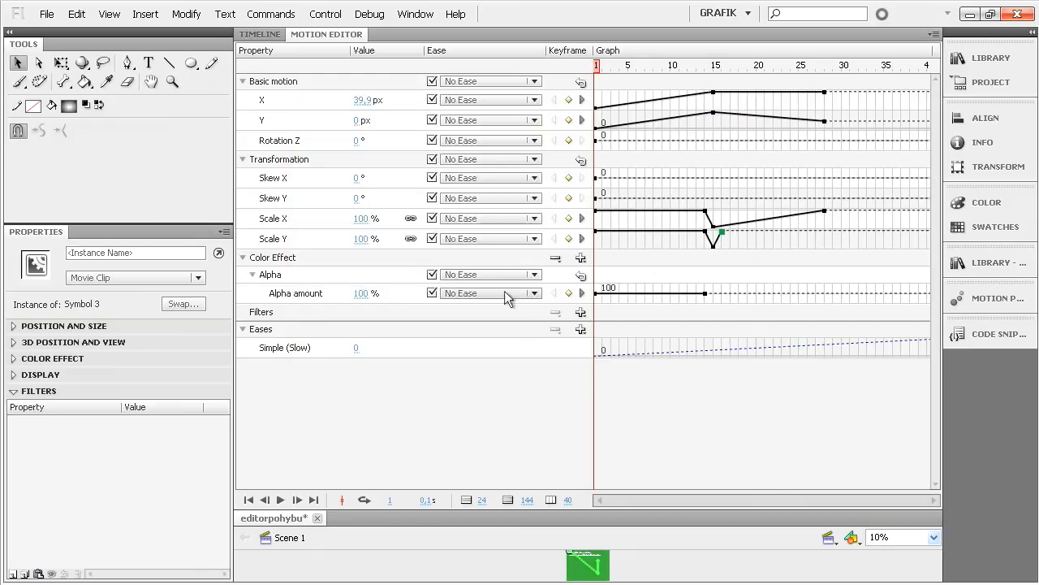
- Set the ball's alpha amount at frame 1 to 0% and test the movie to check the fade-in
left_click(365, 294)
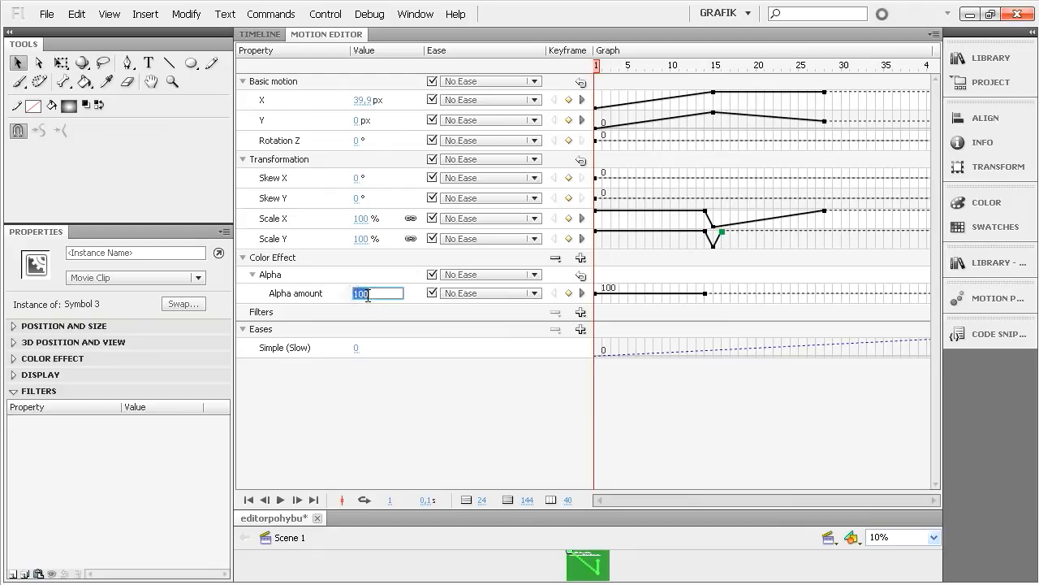
type("0")
key("Return")
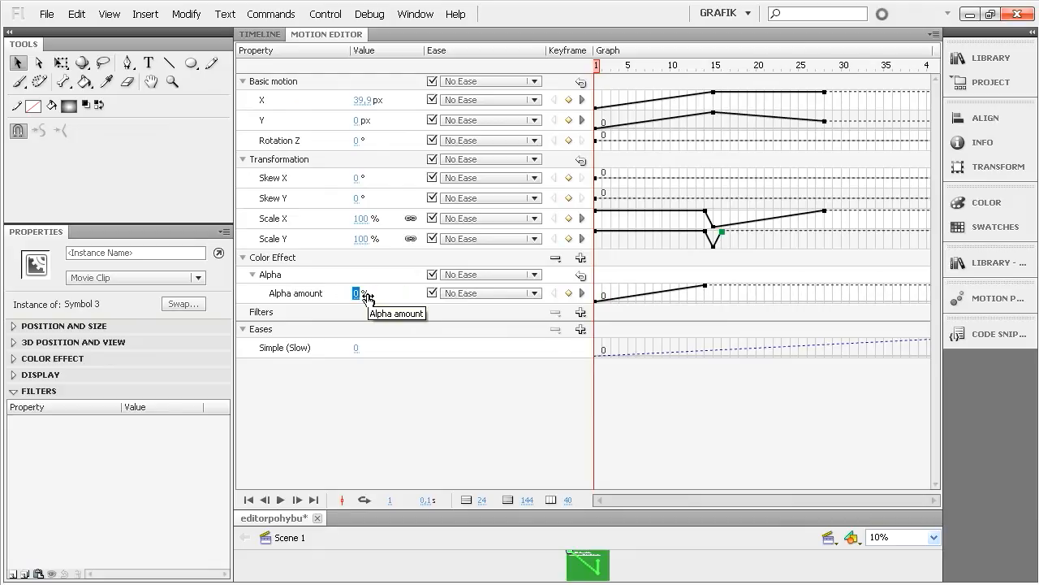
key("ctrl+Return")
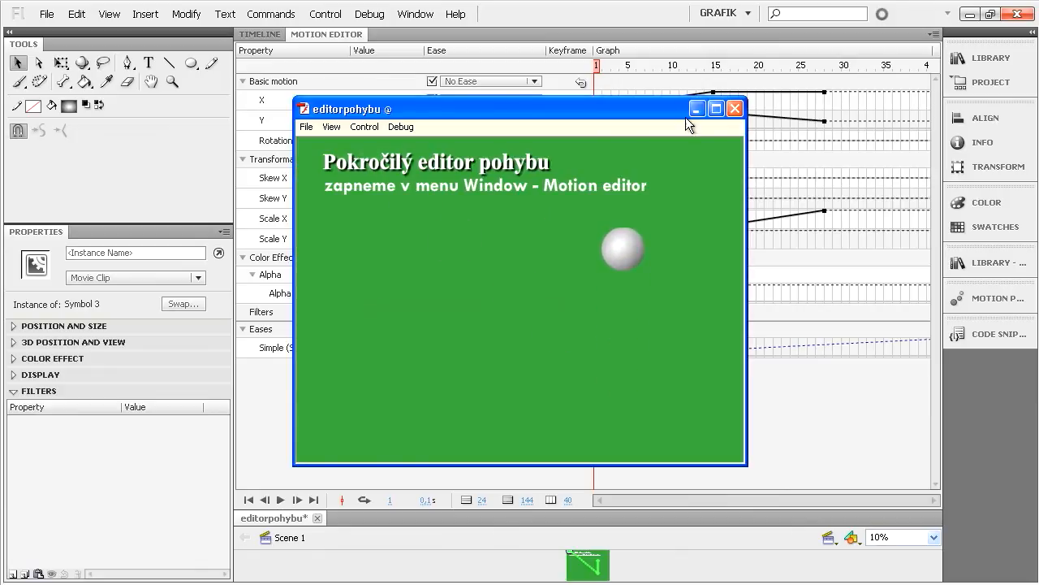
left_click(734, 108)
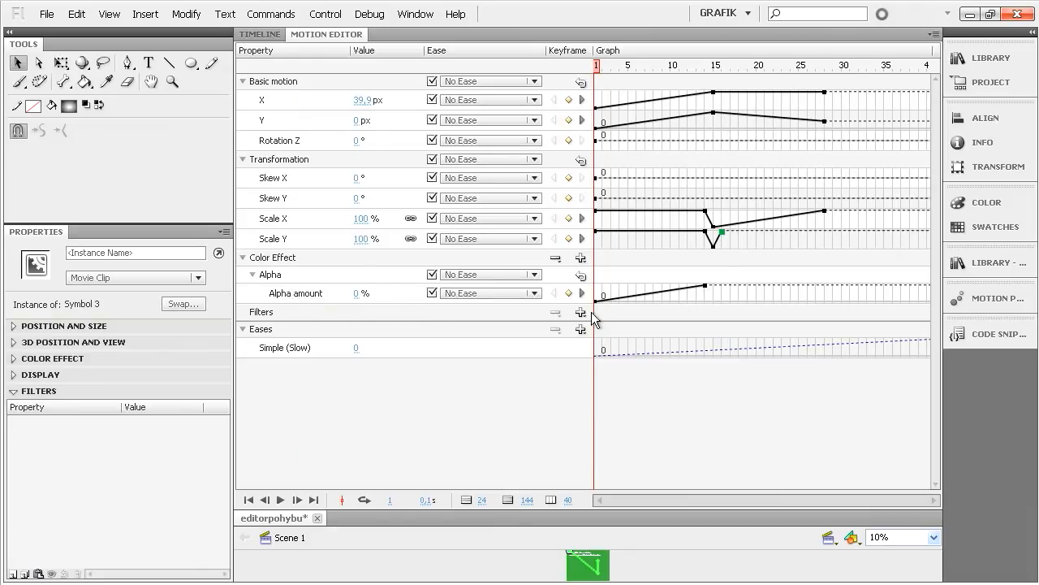
left_click_drag(682, 295, 706, 295)
- Add a Drop Shadow filter to the ball and set its distance at frame 1 to 0 px
left_click(579, 313)
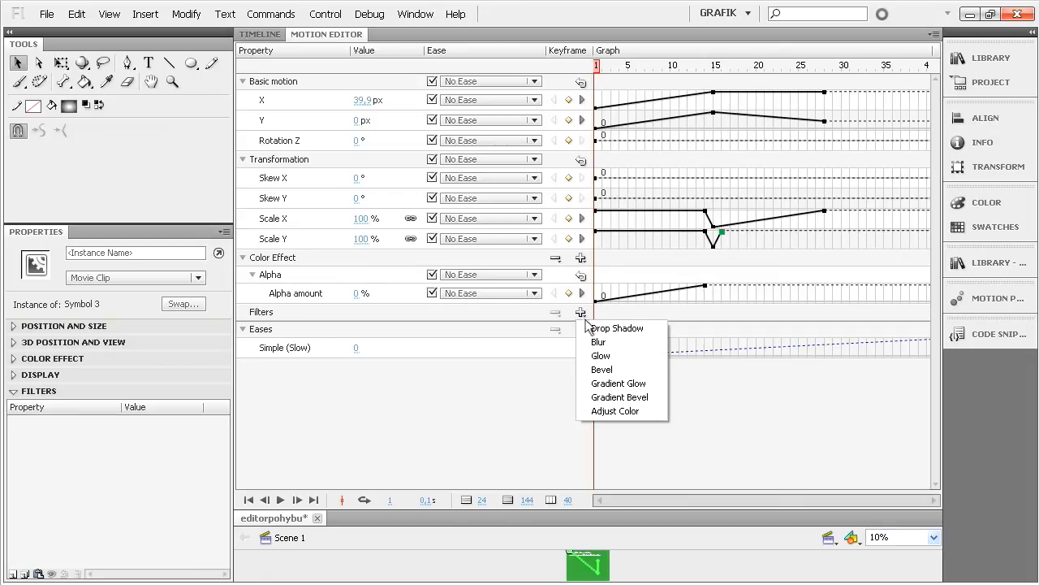
left_click(588, 329)
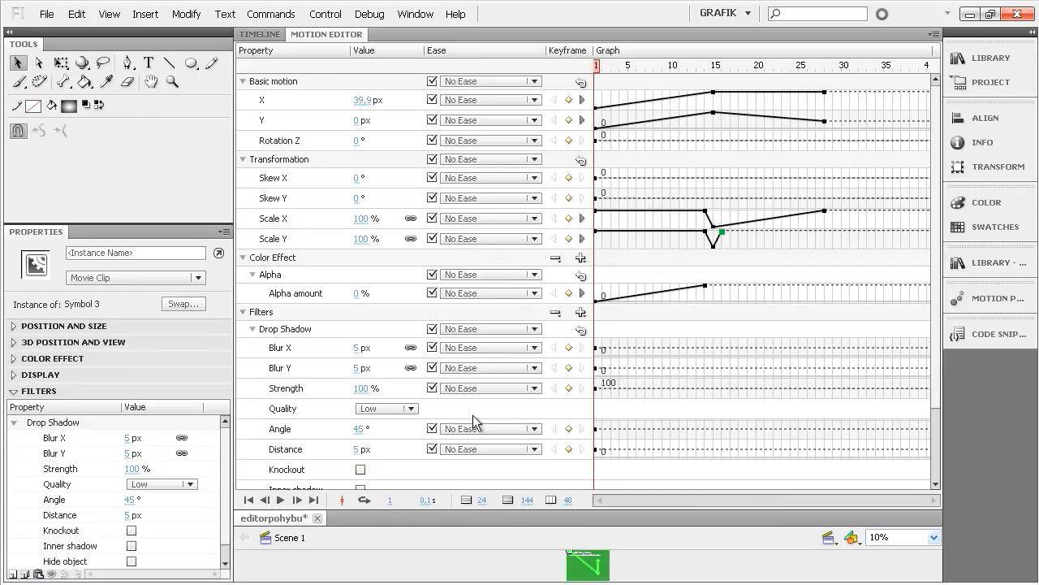
left_click(568, 449)
left_click(354, 454)
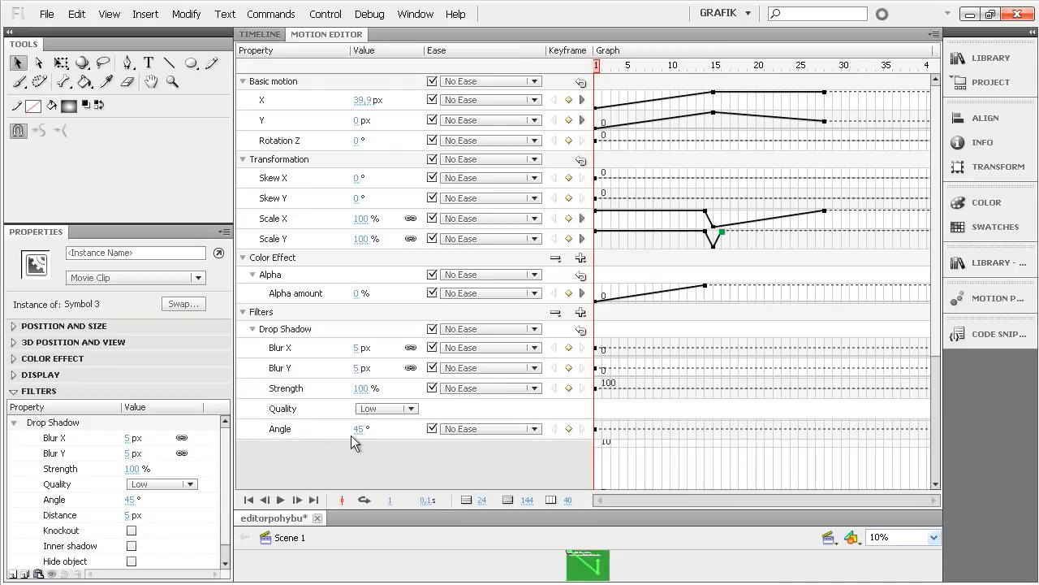
left_click(356, 449)
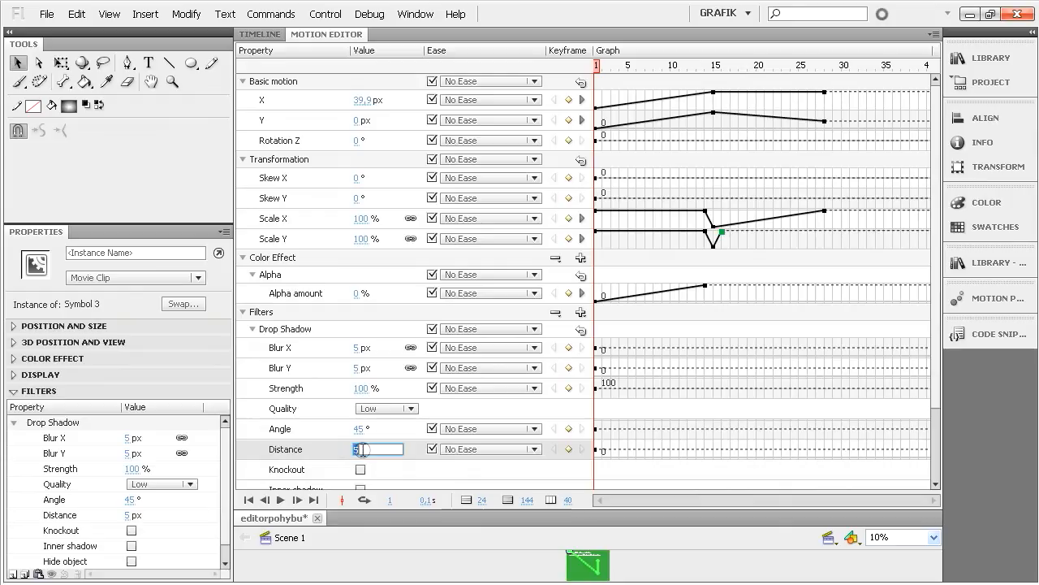
key("Return")
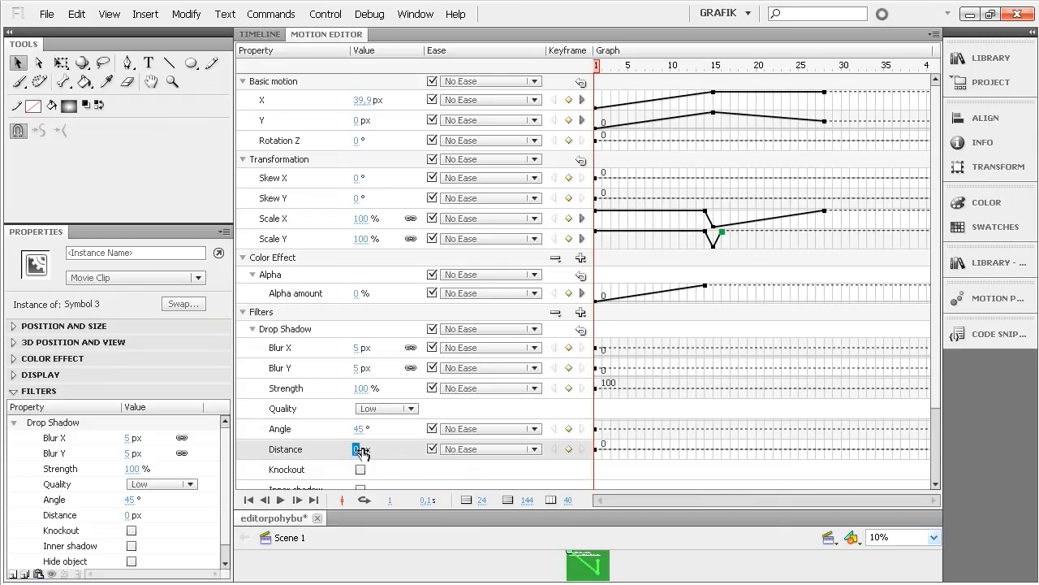
- Add a keyframe at frame 15 for the shadow's distance with a value of 20 px and test the movie
left_click(714, 65)
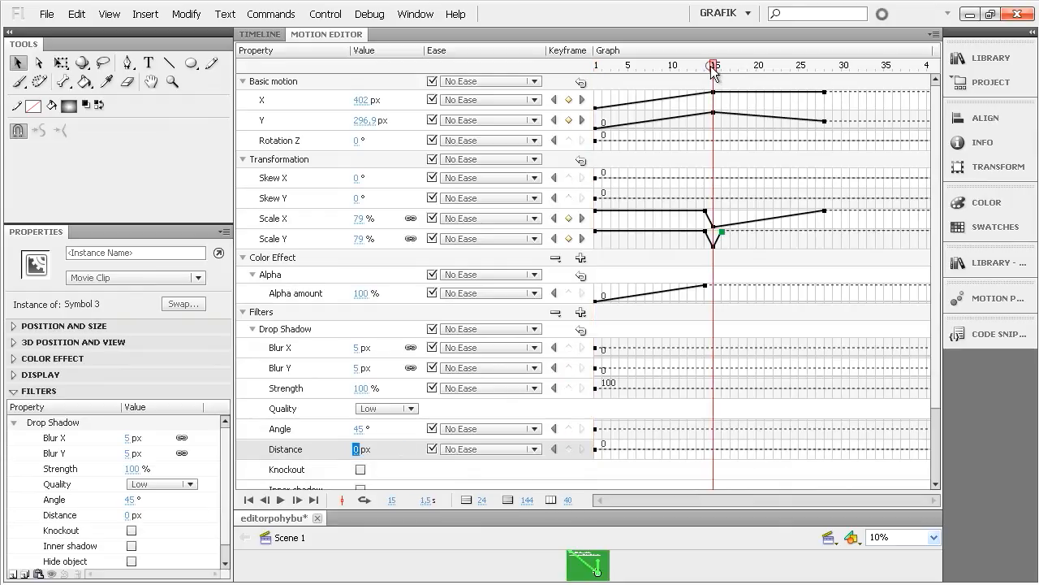
left_click(568, 448)
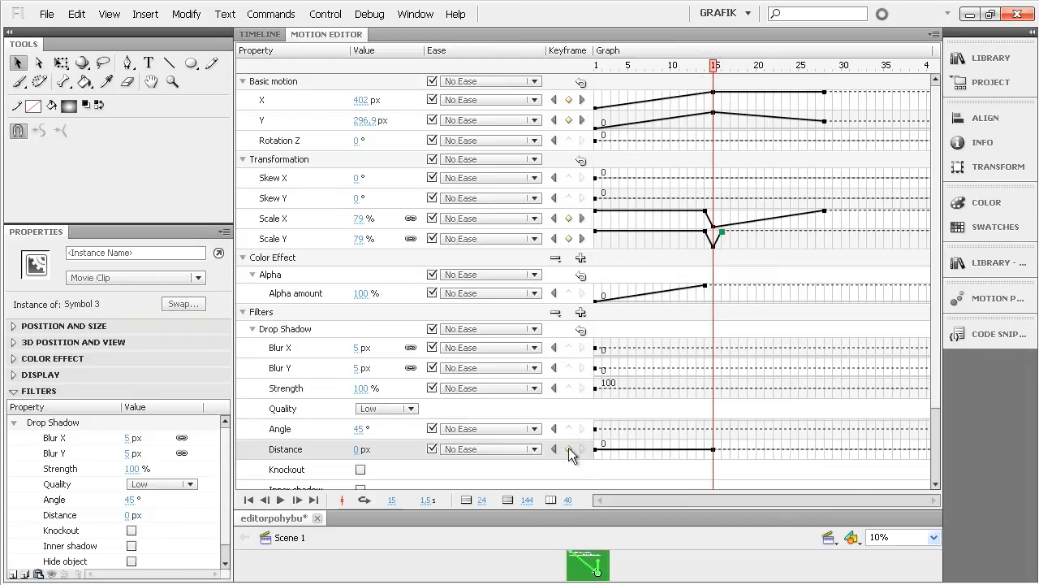
left_click(357, 448)
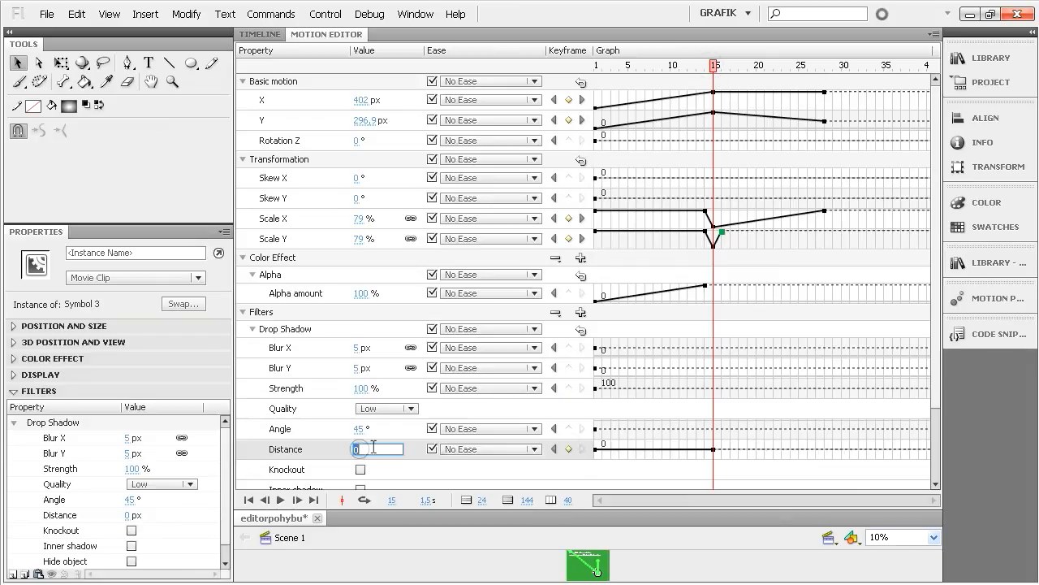
type("20")
key("Return")
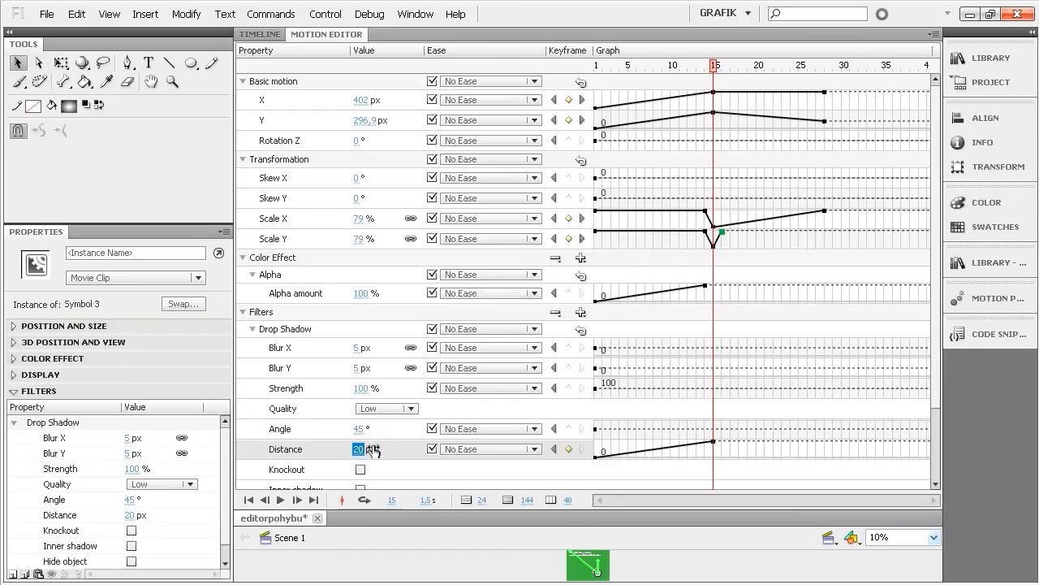
key("ctrl+Return")
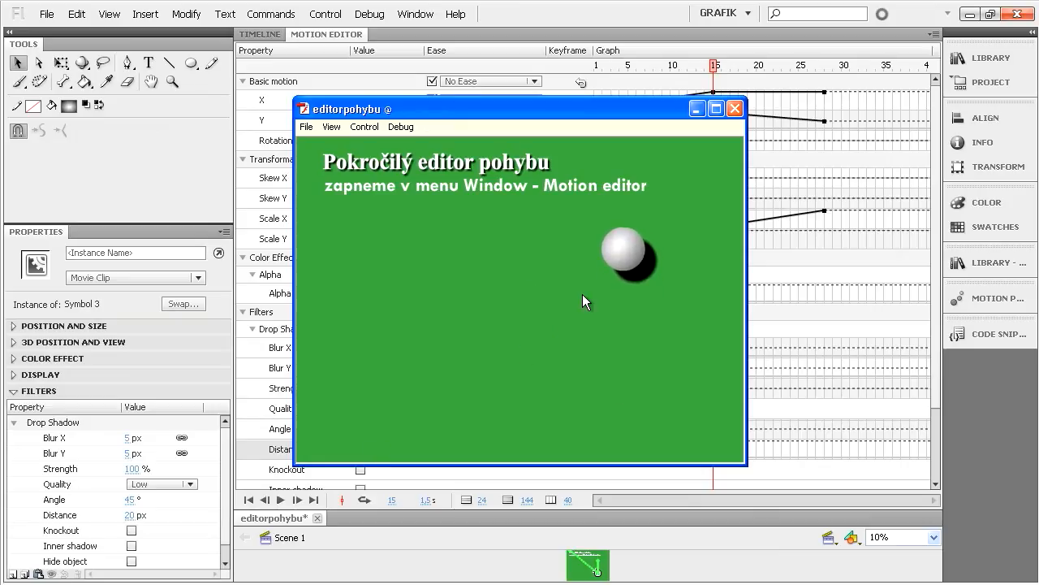
left_click(735, 108)
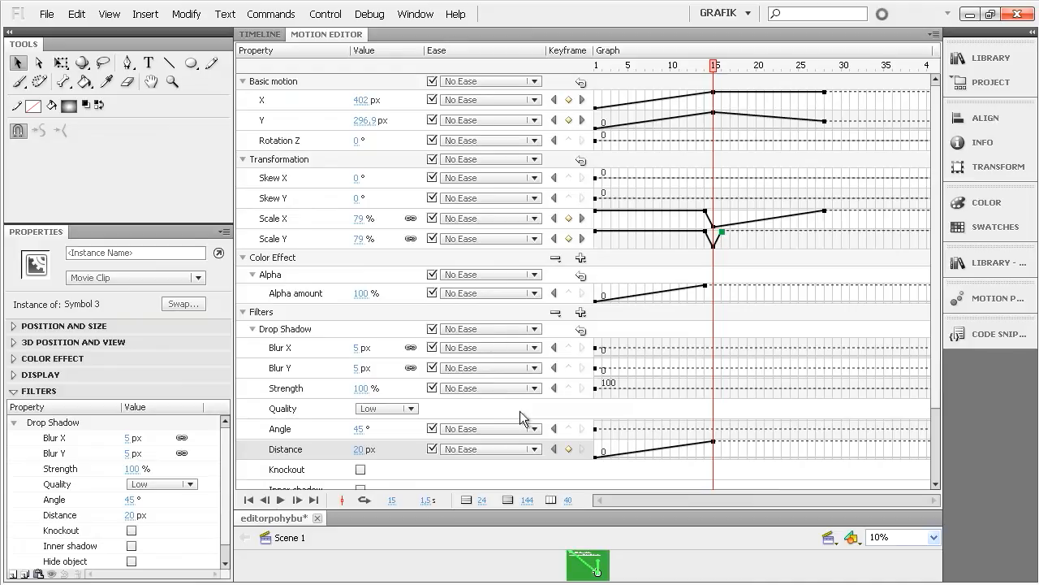
- Collapse the Drop Shadow properties and remove the Drop Shadow filter from the ball
left_click(253, 330)
left_click(581, 313)
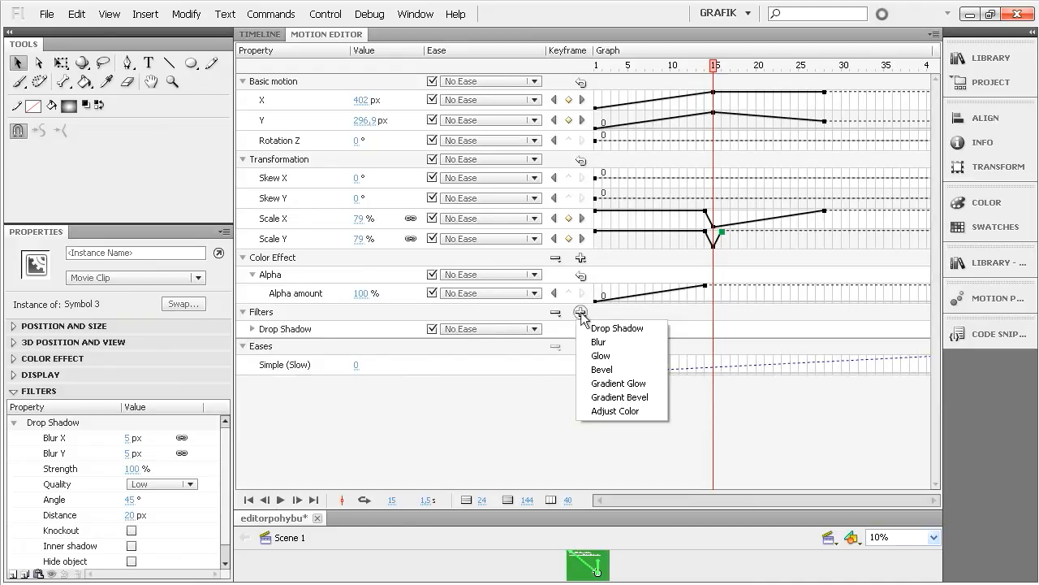
left_click(466, 317)
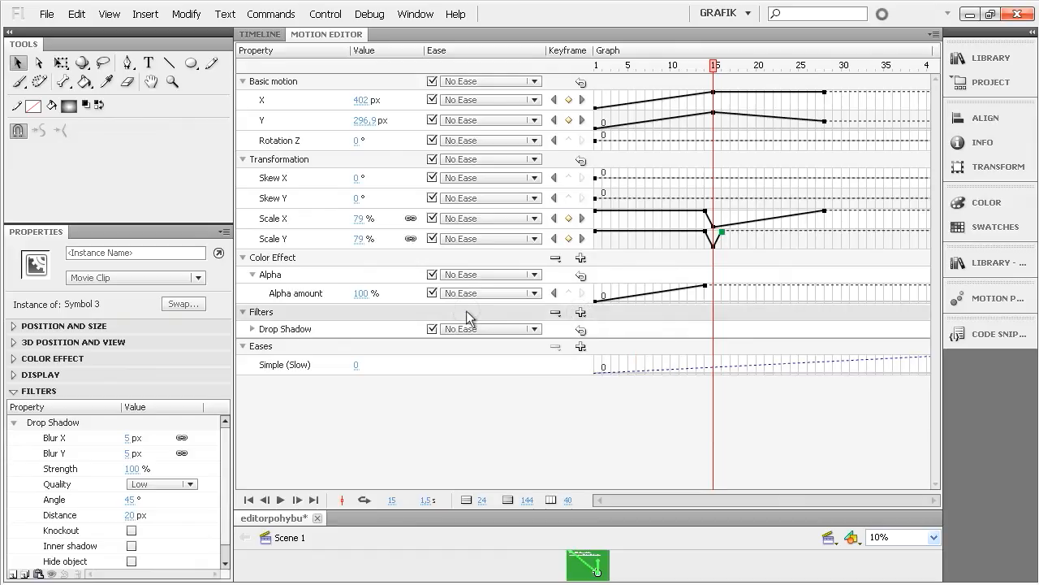
left_click(556, 314)
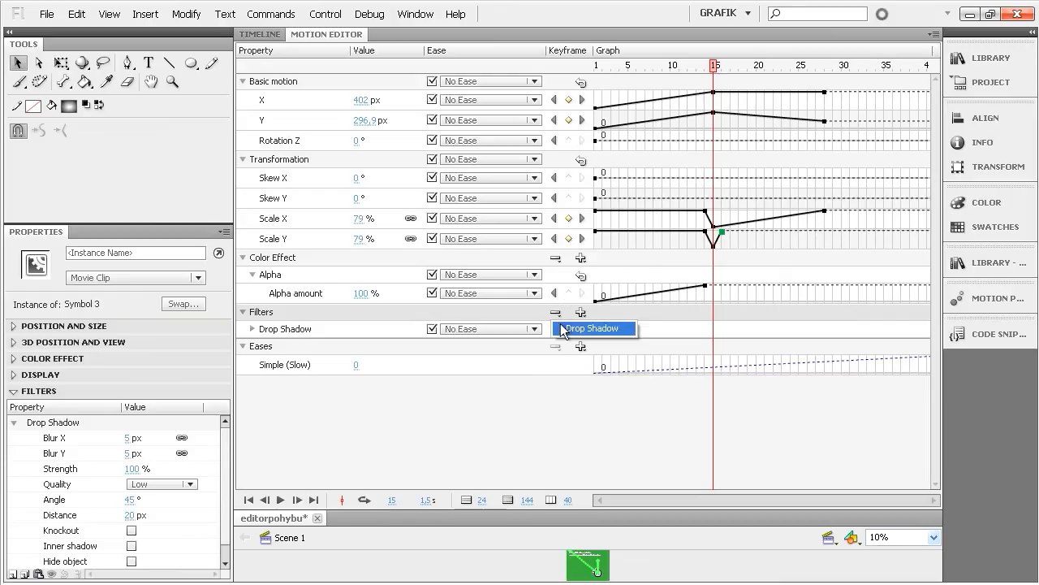
left_click(563, 330)
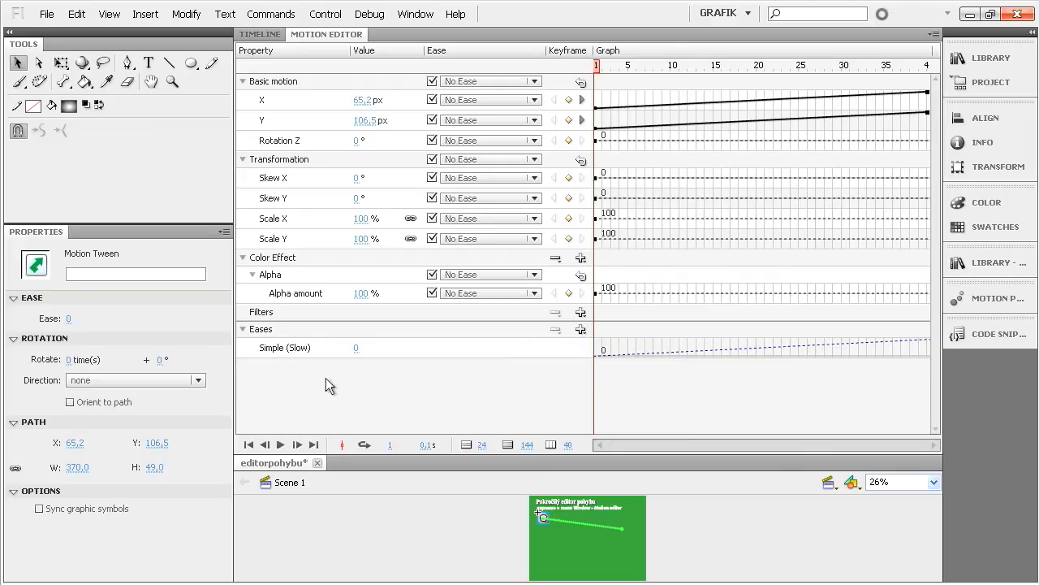
- Add a Bounce In ease to the motion tween's list of eases and set its value to 9
left_click(581, 330)
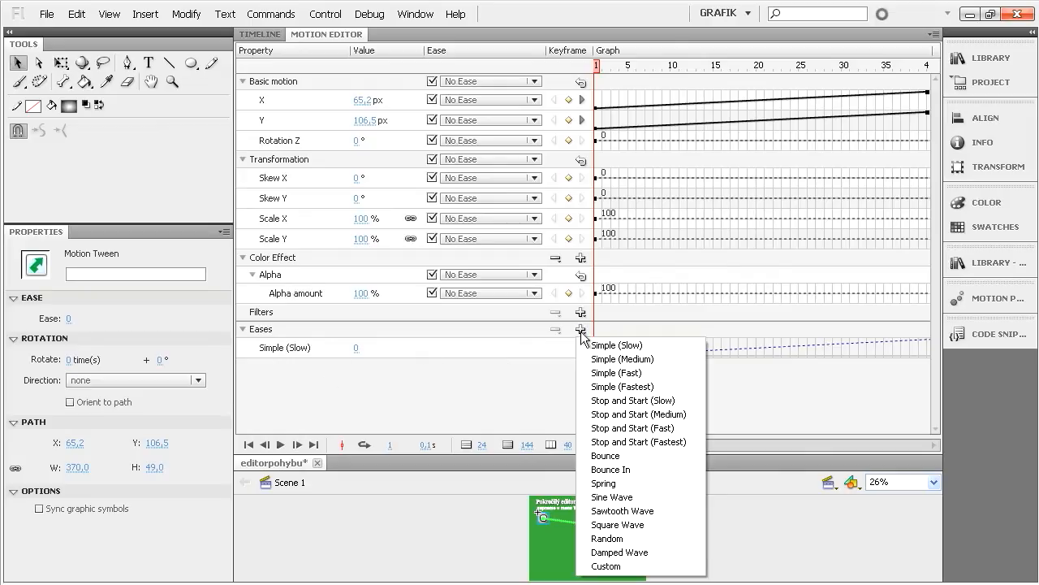
left_click(617, 471)
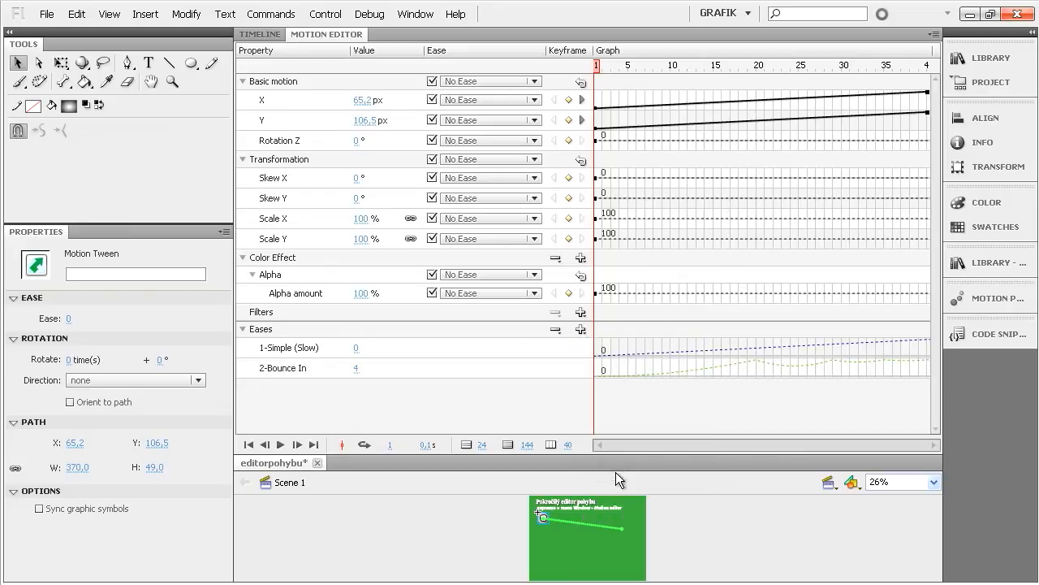
mouse_move(611, 378)
left_click(357, 370)
left_click(357, 370)
scroll(357, 379, "down", 3)
- Apply the 2-Bounce In ease to the ball's Y position and expand the Y graph
left_click(534, 120)
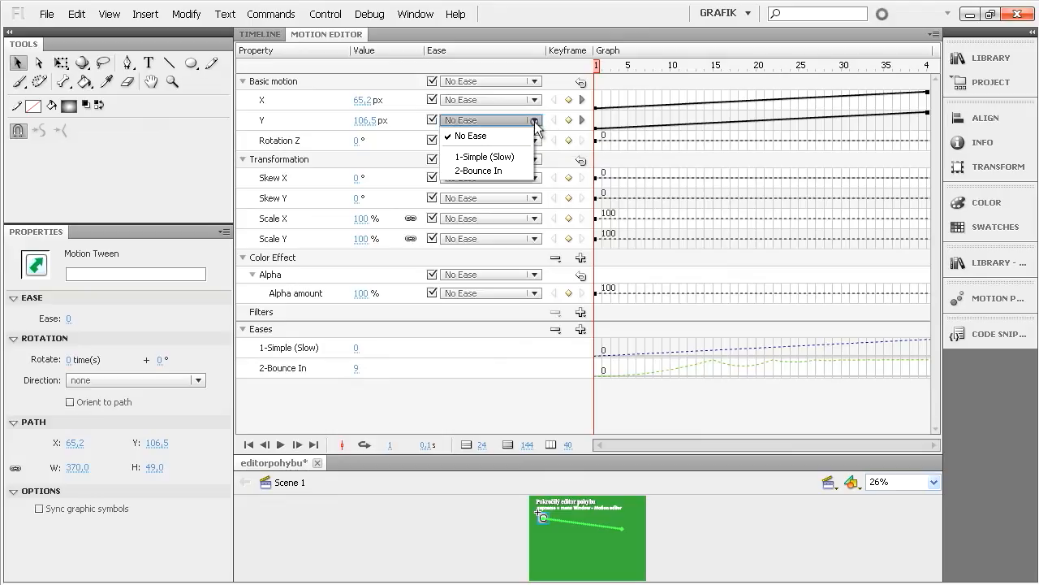
left_click(487, 170)
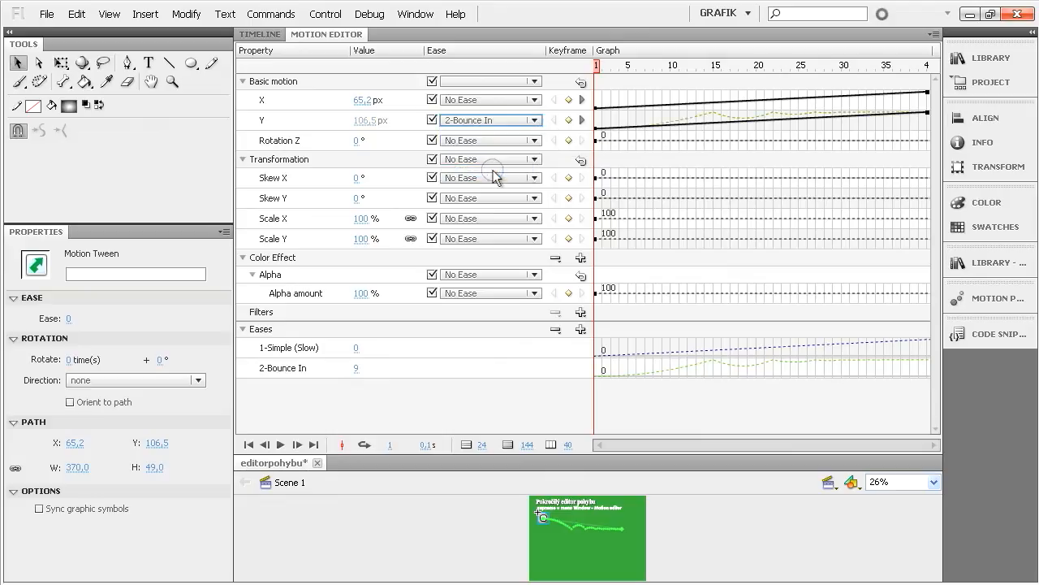
left_click(315, 120)
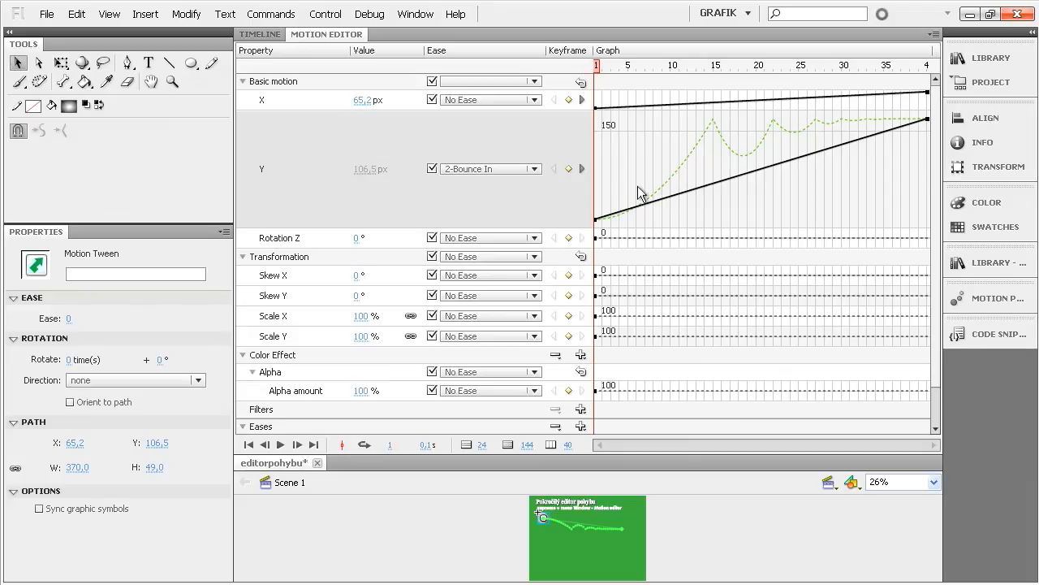
- Test the movie to check the ball's bouncing vertical motion, and close the preview
key("ctrl+Return")
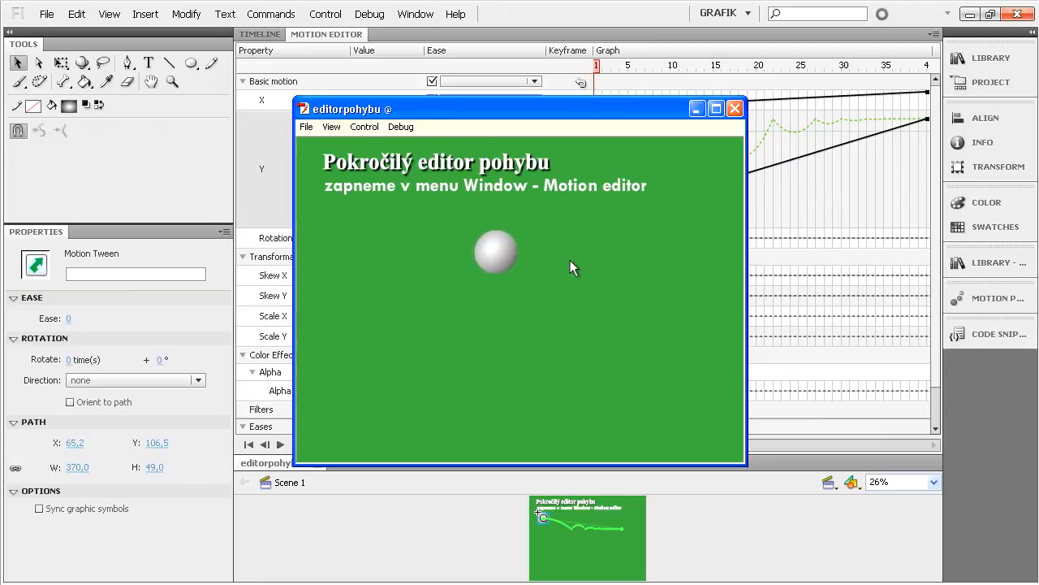
left_click(736, 108)
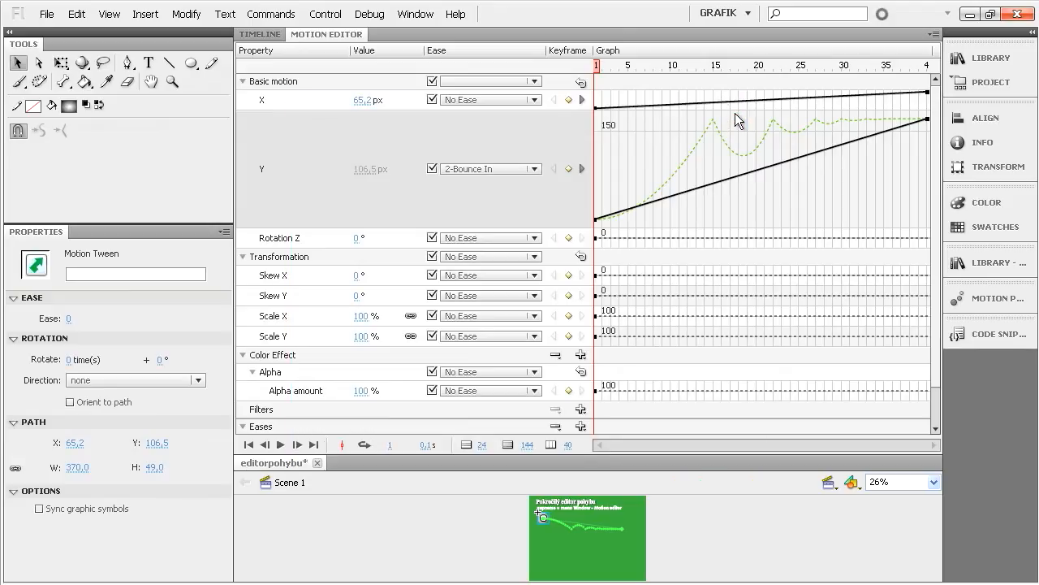